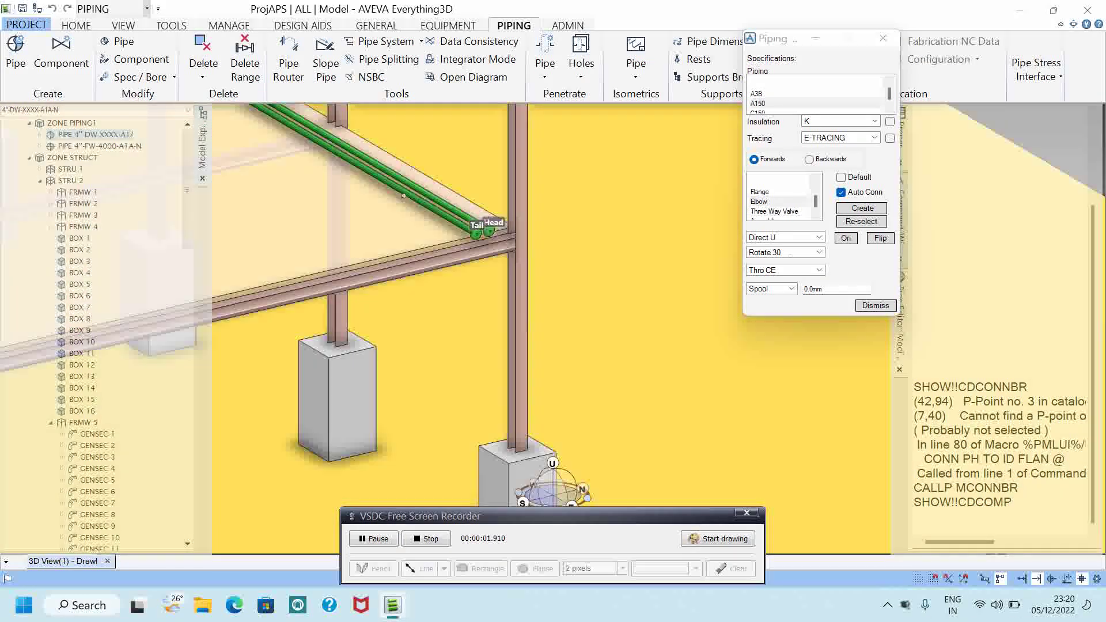
# - Zoom and orbit the 3D view until the green pipes' Head and Tail flanges fill the screen
pyautogui.moveTo(404, 196); pyautogui.dragTo(379, 244, button='middle')
pyautogui.scroll(-6, 400, 221)
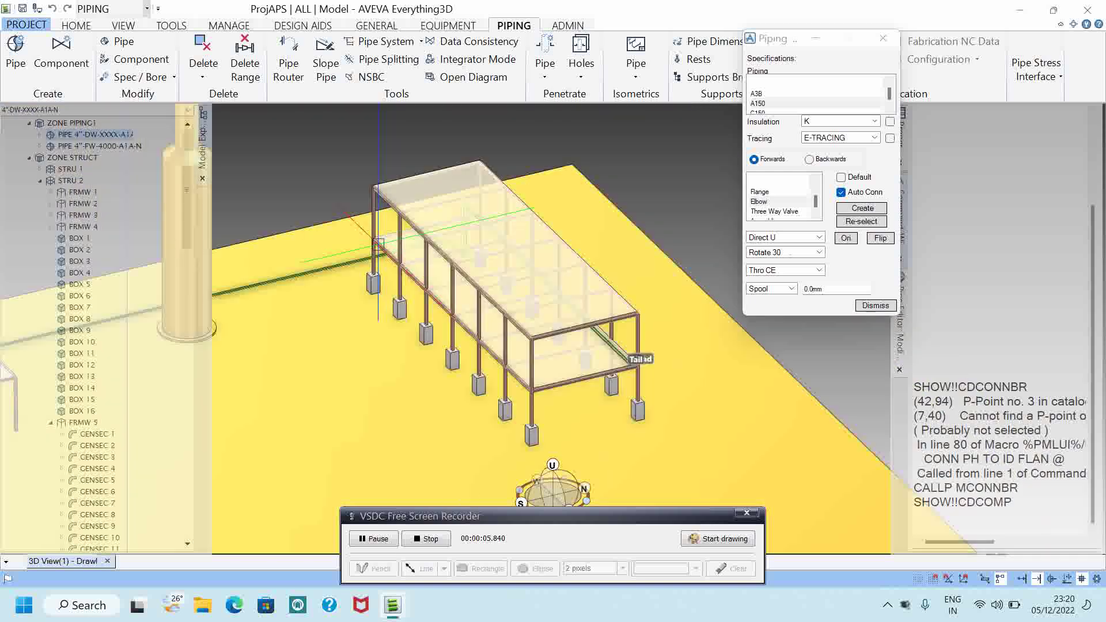
pyautogui.scroll(-3, 339, 333)
pyautogui.keyDown('shift'); pyautogui.moveTo(339, 333); pyautogui.dragTo(646, 341, button='middle'); pyautogui.keyUp('shift')
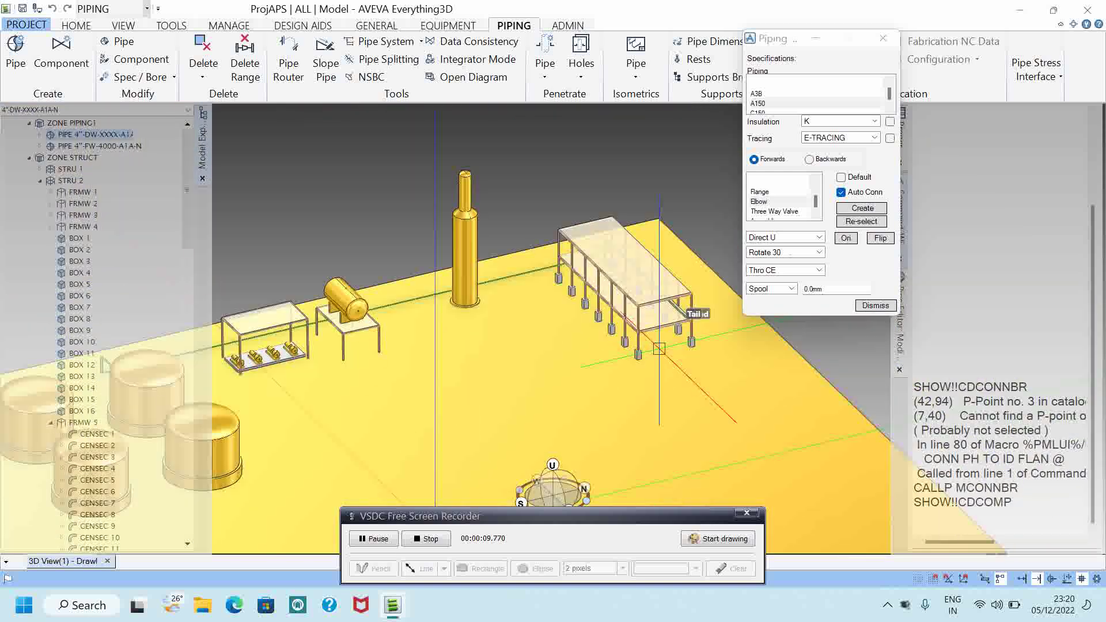
pyautogui.scroll(3, 646, 341)
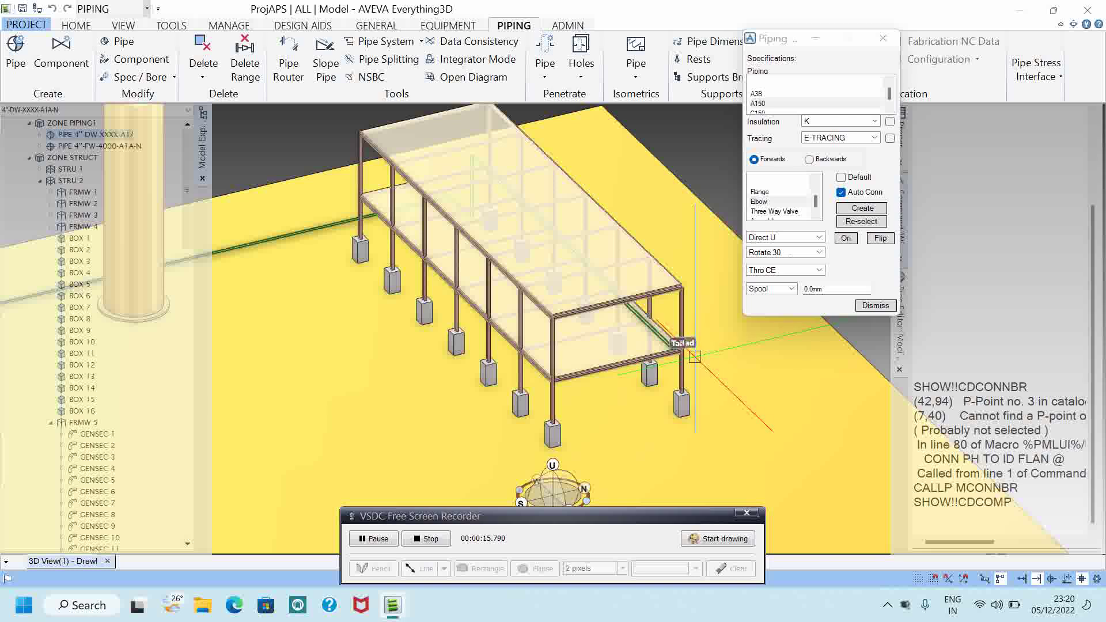
pyautogui.scroll(5, 697, 353)
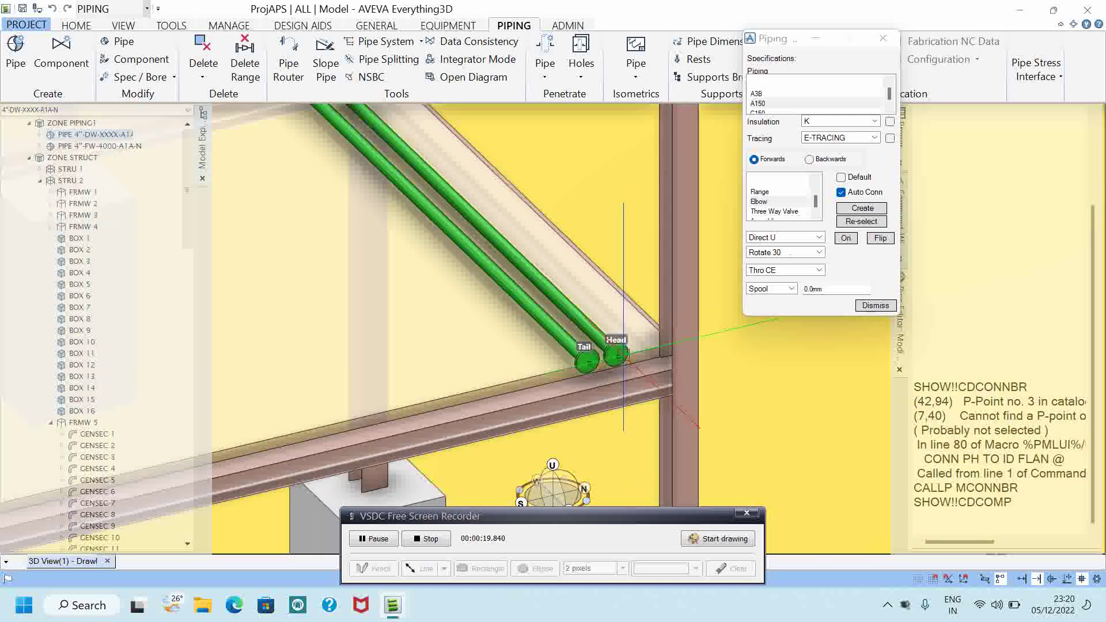
pyautogui.scroll(3, 623, 355)
pyautogui.moveTo(611, 357); pyautogui.dragTo(622, 350, button='middle')
pyautogui.scroll(-3, 623, 350)
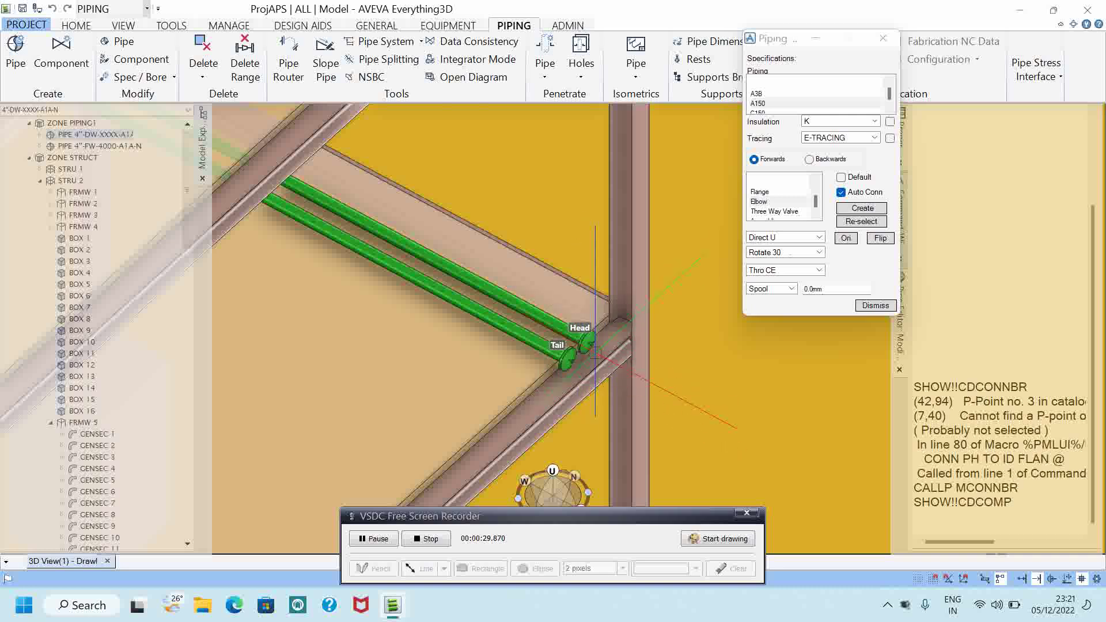
pyautogui.scroll(5, 596, 353)
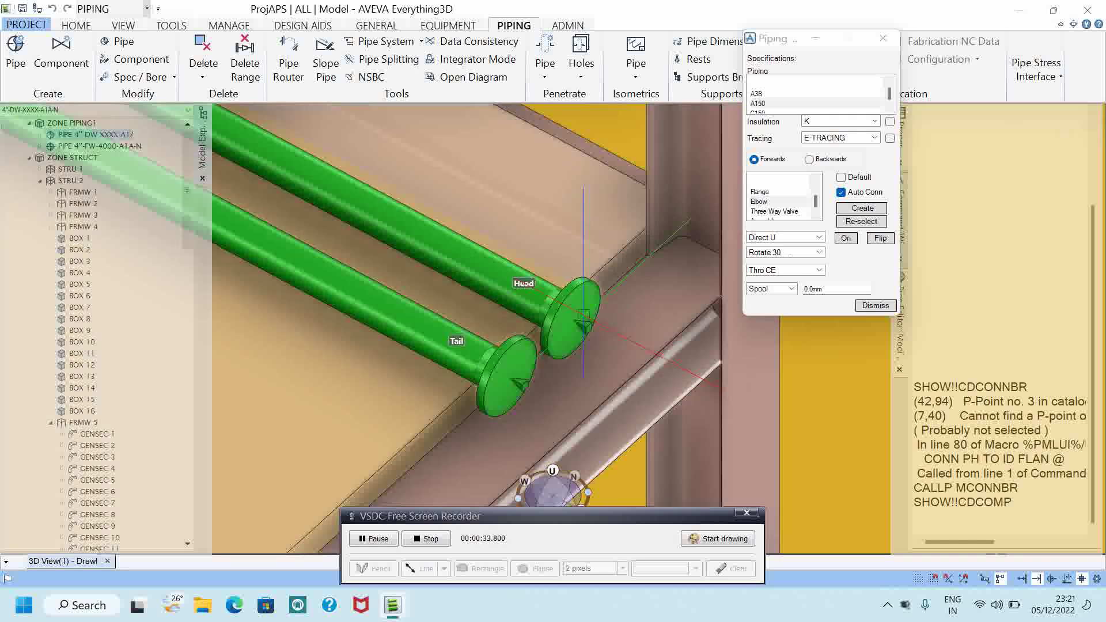
# - Select the DW-XXXX branch's end flange, then choose the neighbouring green pipe's Head flange as its connection
pyautogui.click(584, 326)
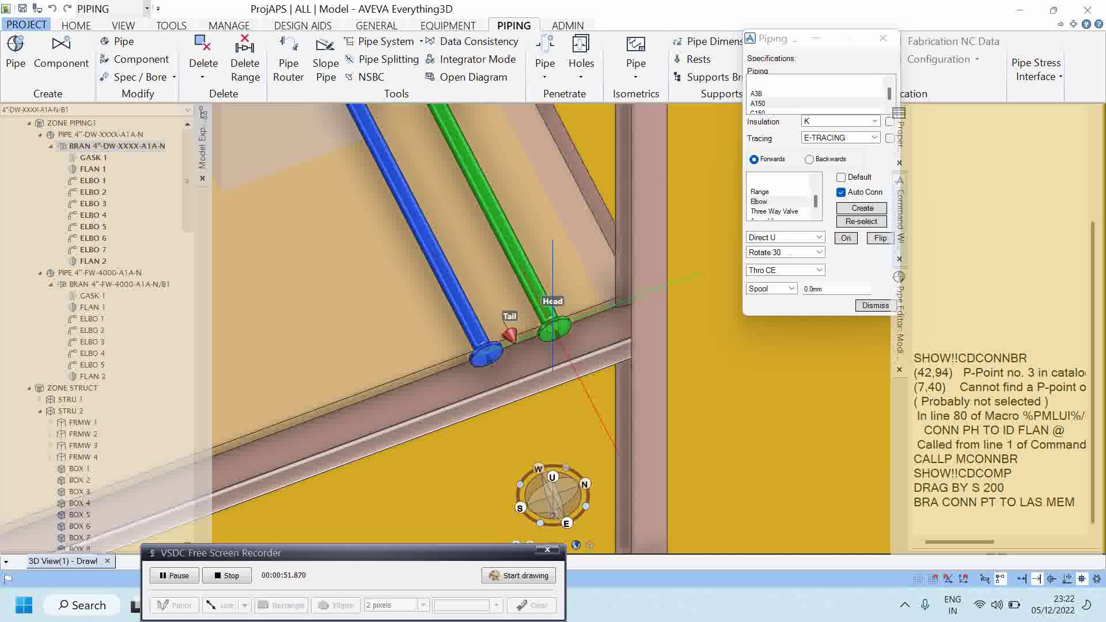
pyautogui.click(553, 327)
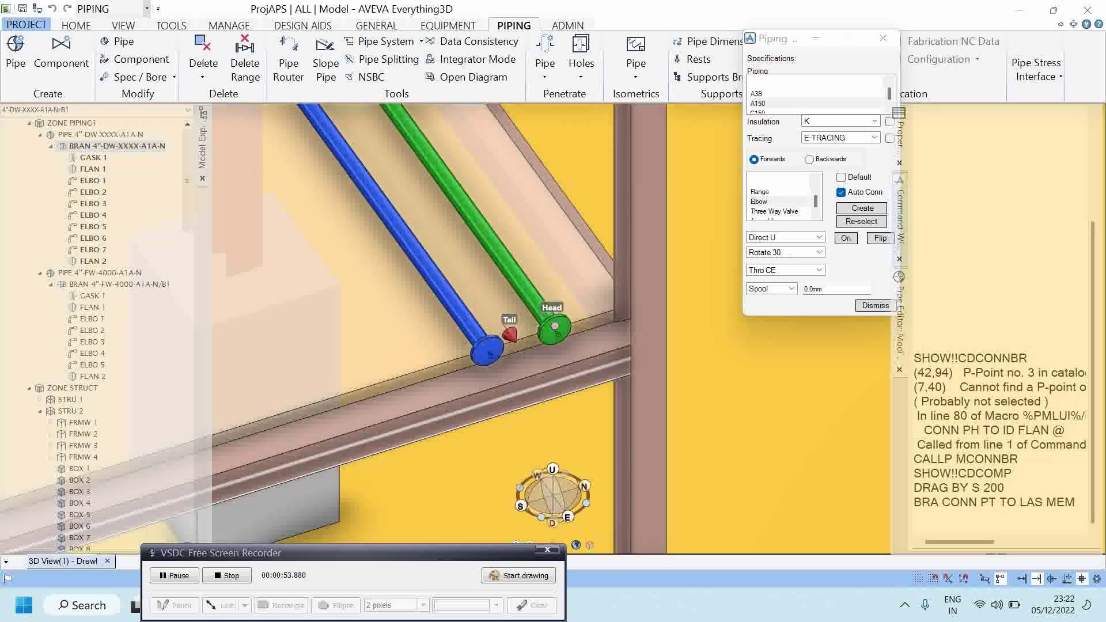
# - Close the piping component dialog and clear the Command Window output
pyautogui.click(884, 38)
pyautogui.rightClick(1012, 241)
pyautogui.click(1021, 338)
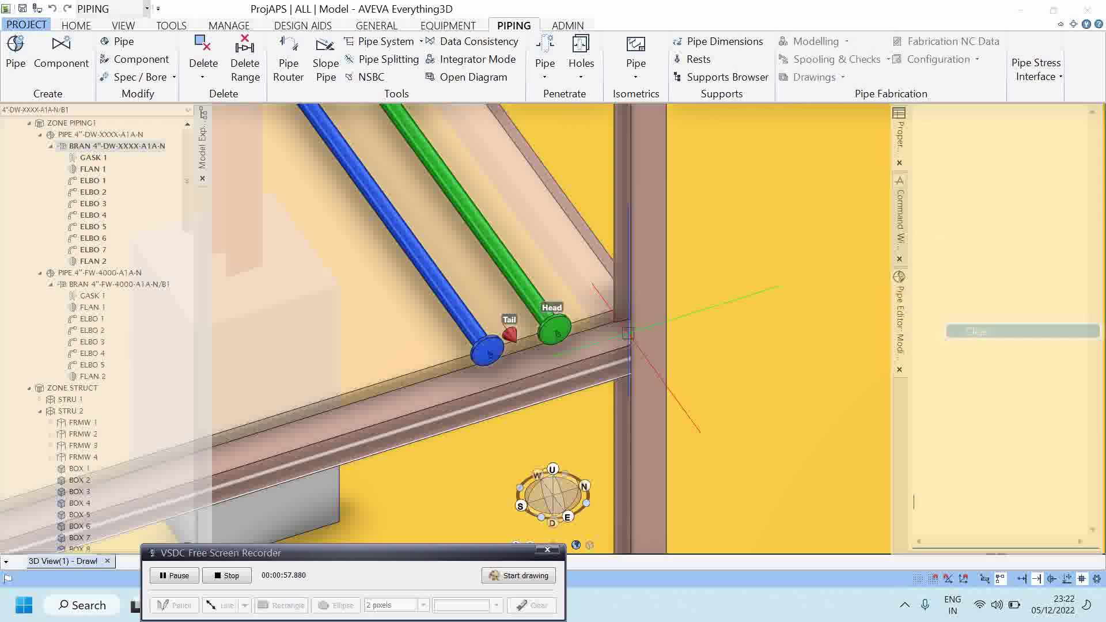
# - Collapse the DW-XXXX branch and pipes in the model tree and make ZONE PIPING current
pyautogui.click(52, 146)
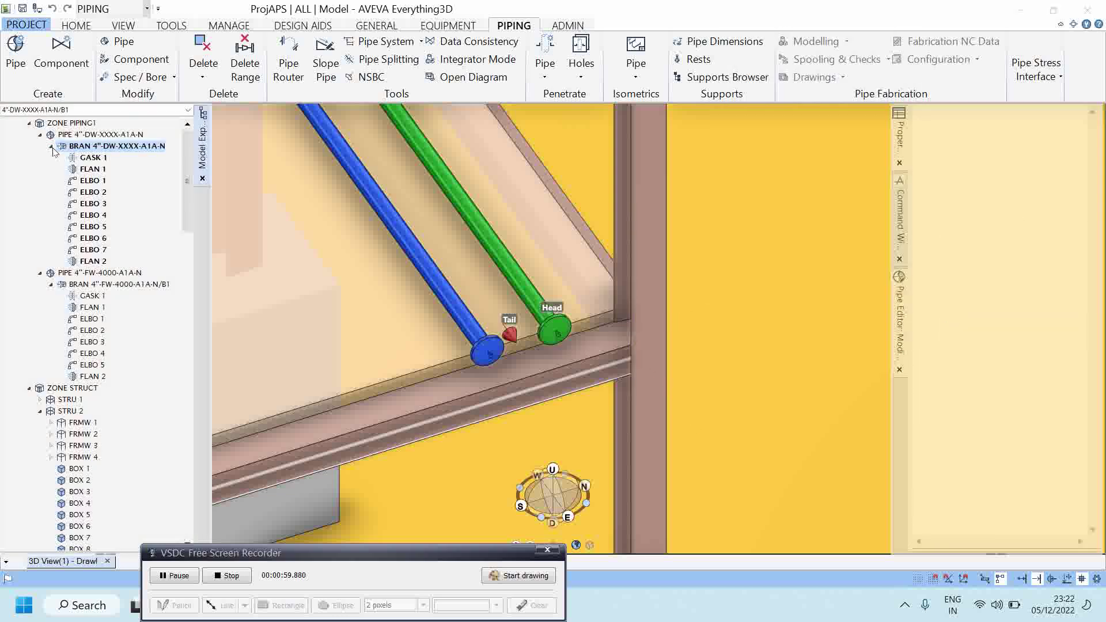
pyautogui.click(51, 169)
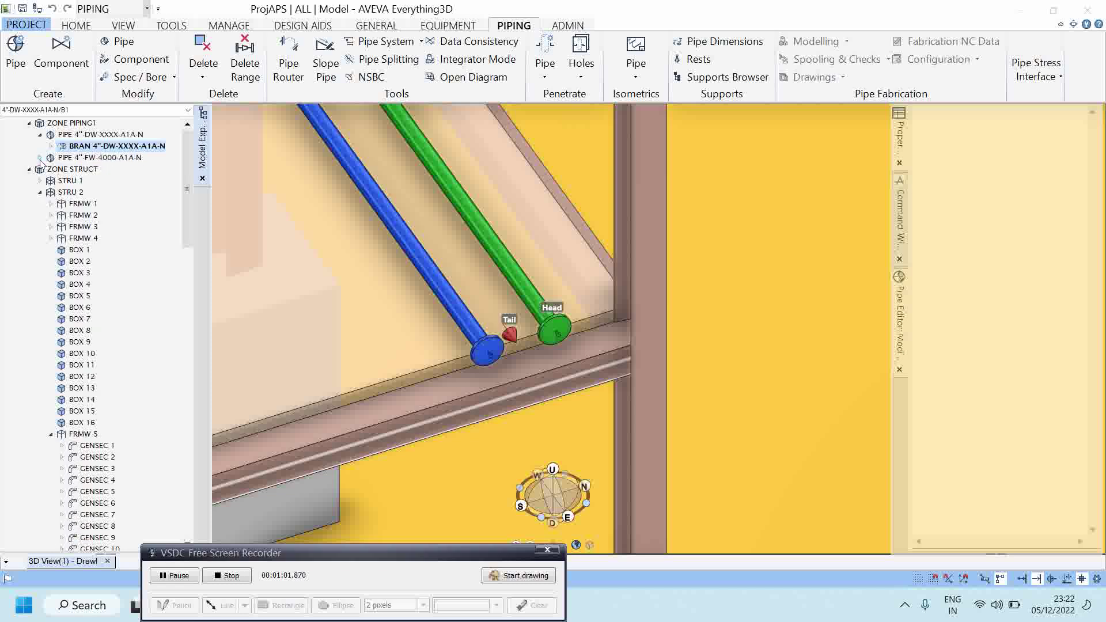
pyautogui.click(40, 135)
pyautogui.click(40, 146)
pyautogui.click(58, 123)
# - Bring up the Create Pipe form and begin entering the new pipe's name
pyautogui.click(15, 52)
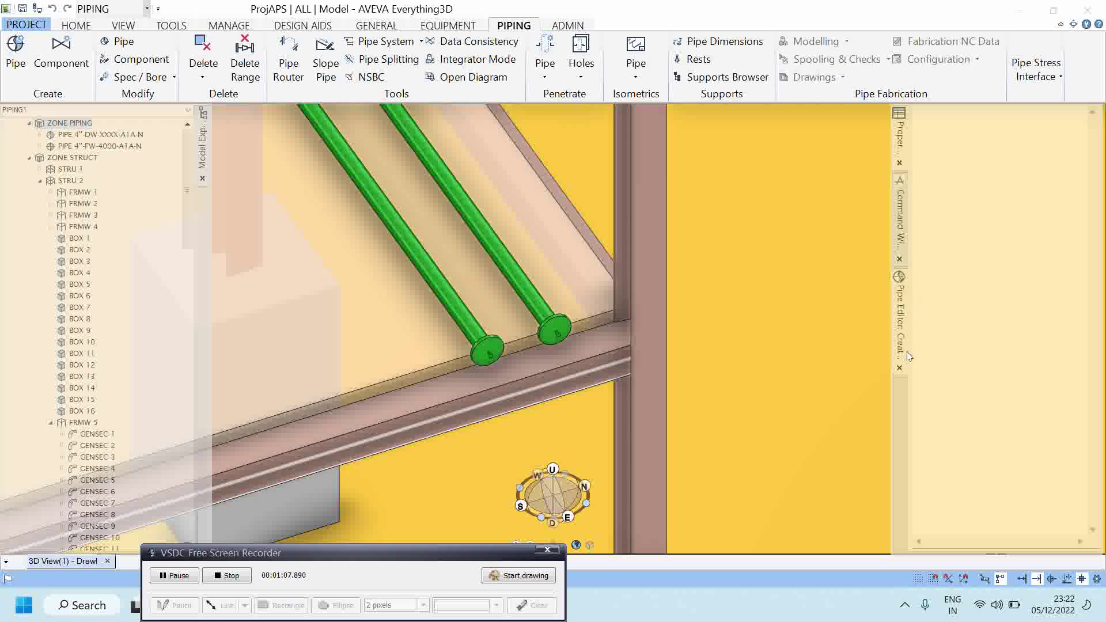
pyautogui.click(900, 368)
pyautogui.click(15, 52)
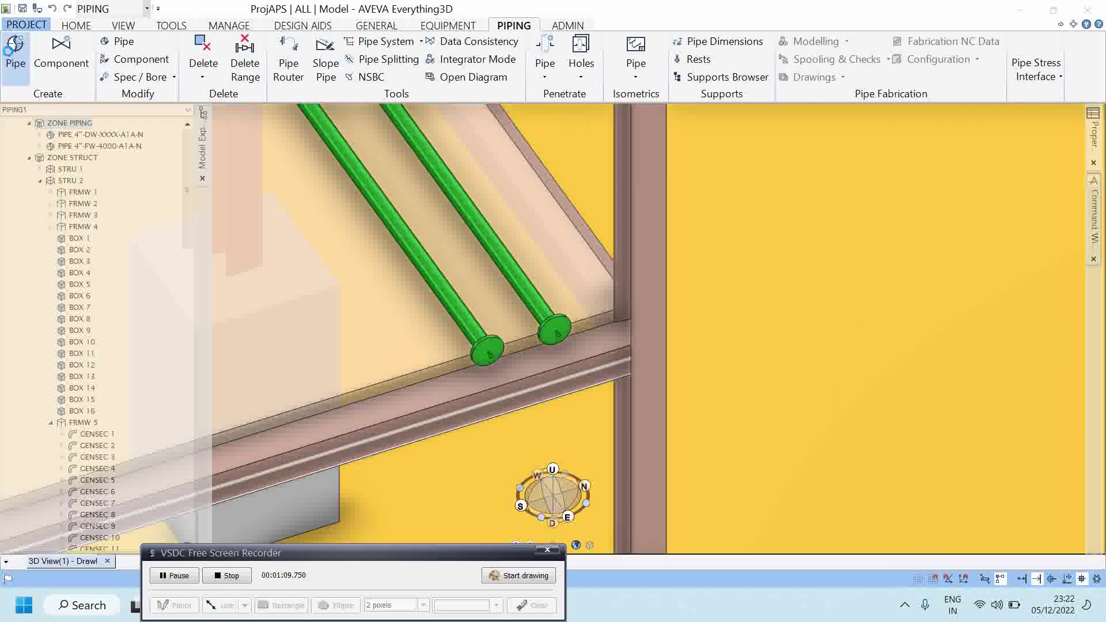
pyautogui.click(1011, 134)
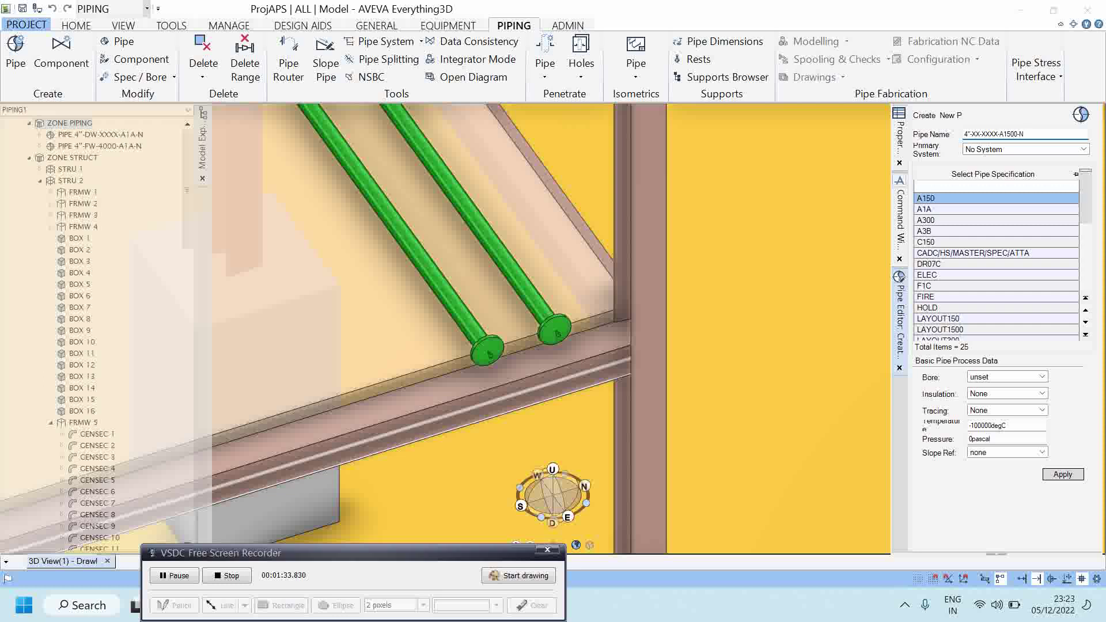
# - Confirm the pipe name 4"-XX-XXXX-A1500-N with the A150 specification
pyautogui.press('Return')
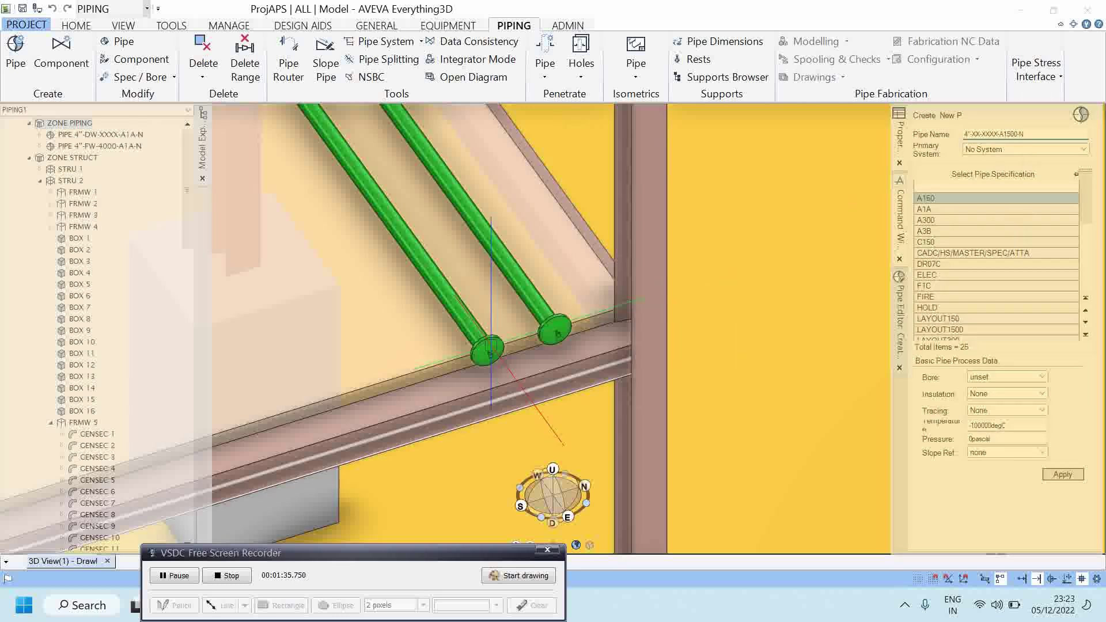
pyautogui.scroll(4, 668, 306)
# - Query the spec reference of the FW-4000 and DW-XXXX end flanges, returning /A1A/FW100
pyautogui.click(667, 305)
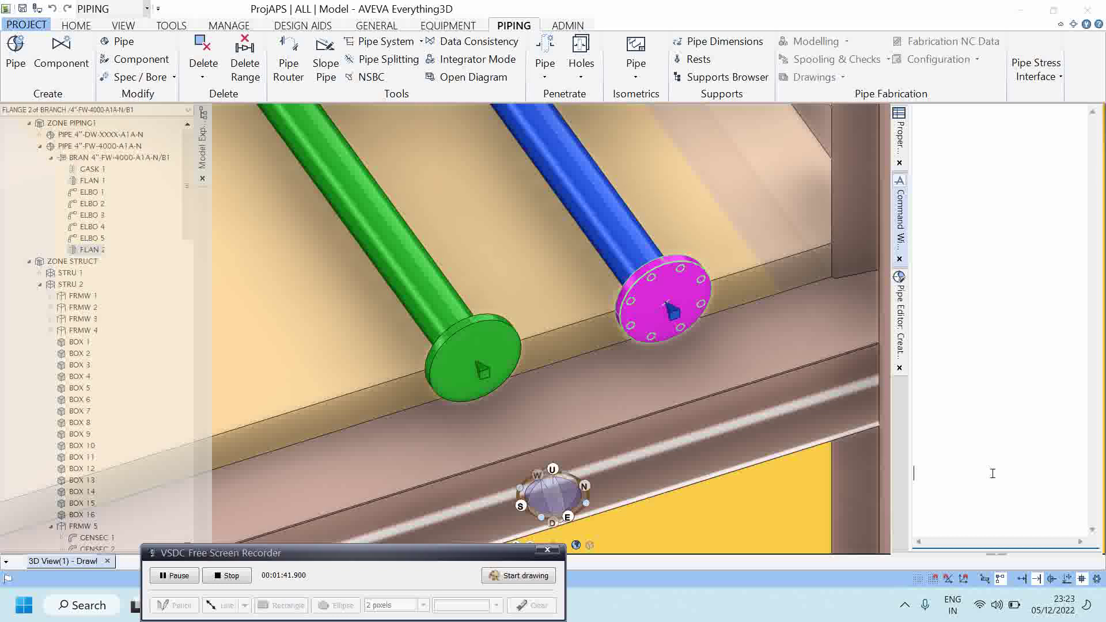
pyautogui.write('PREF')
pyautogui.press('Return')
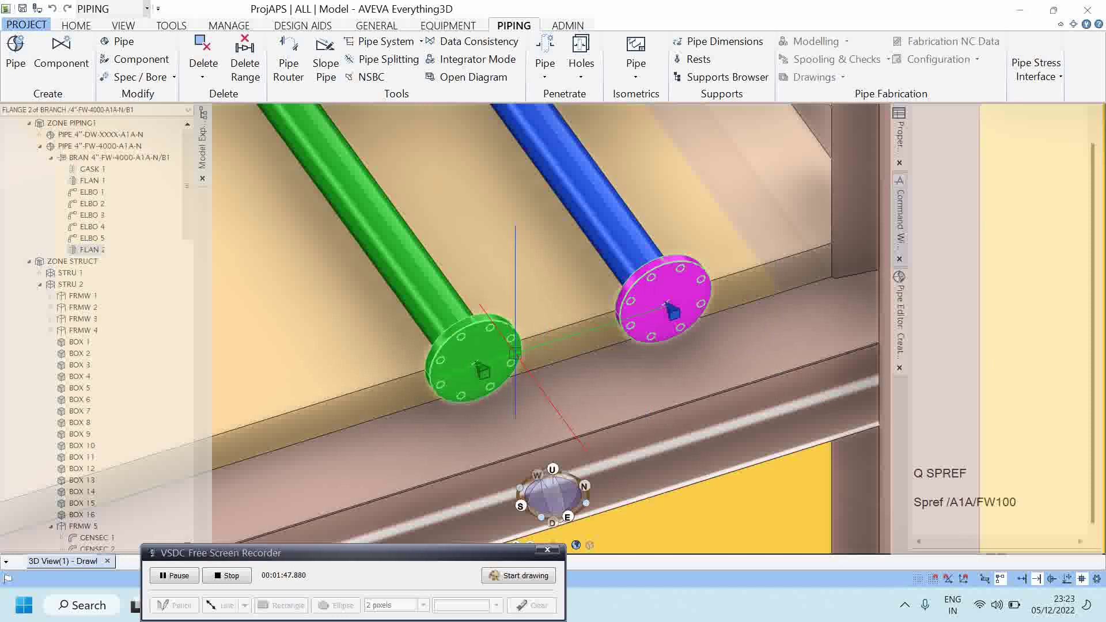
pyautogui.click(494, 355)
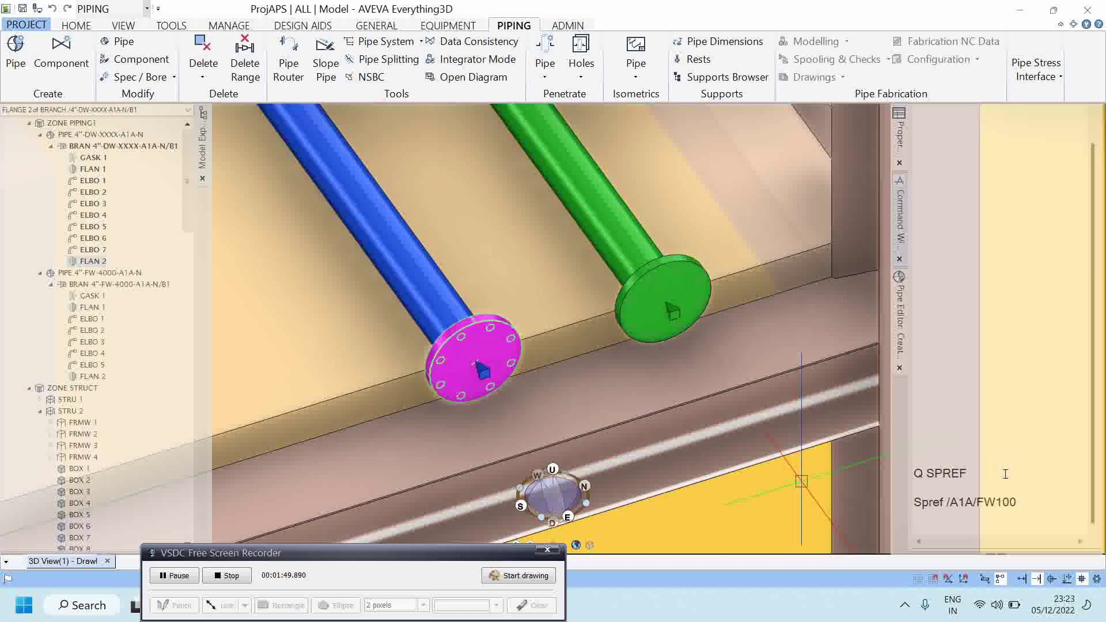
pyautogui.click(982, 473)
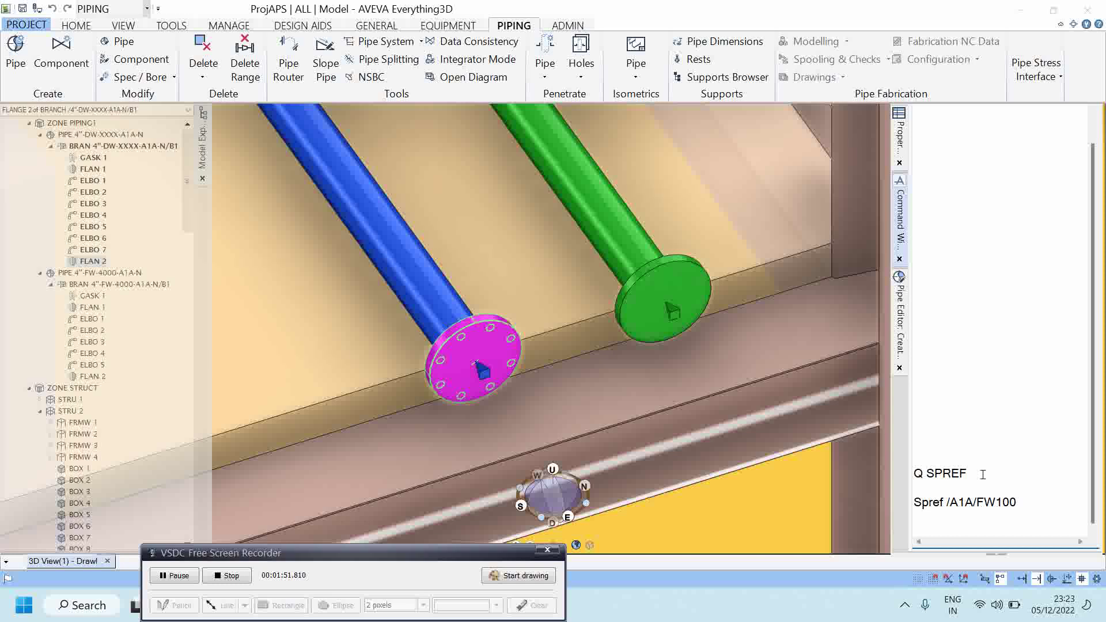
pyautogui.press('Return')
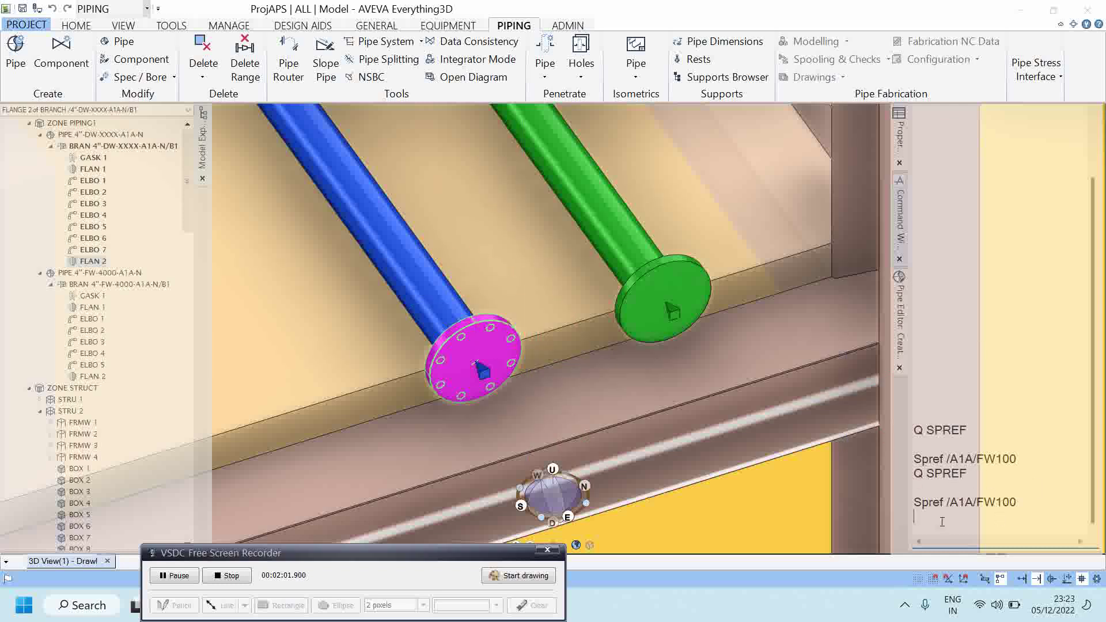
# - Run Q PARA on both end flanges to compare parameters, then request a Savework
pyautogui.write('PARA')
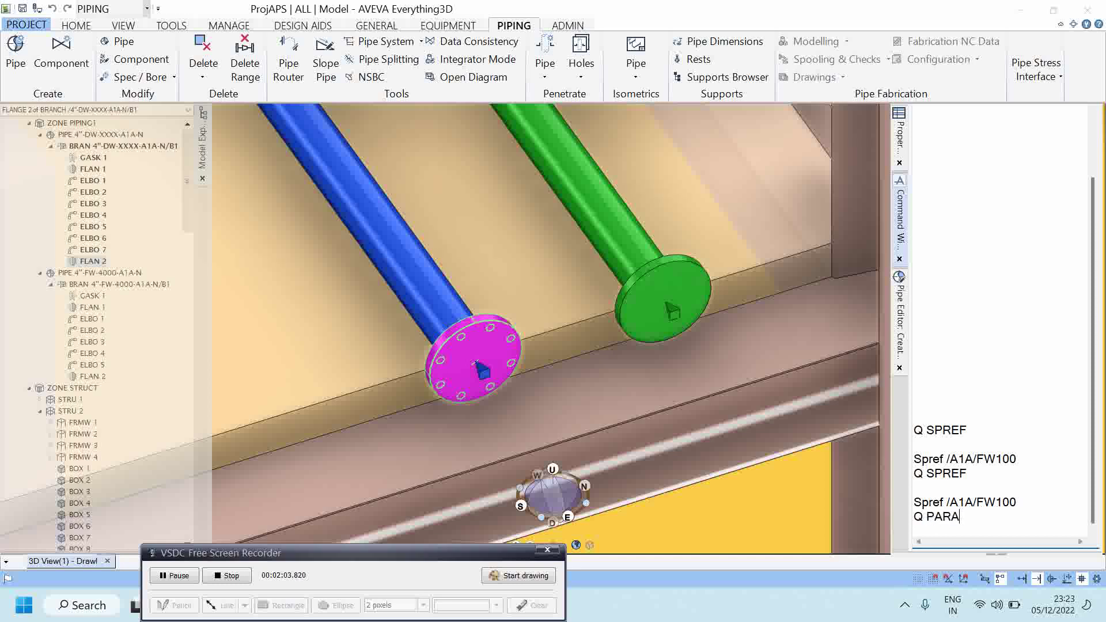
pyautogui.press('Return')
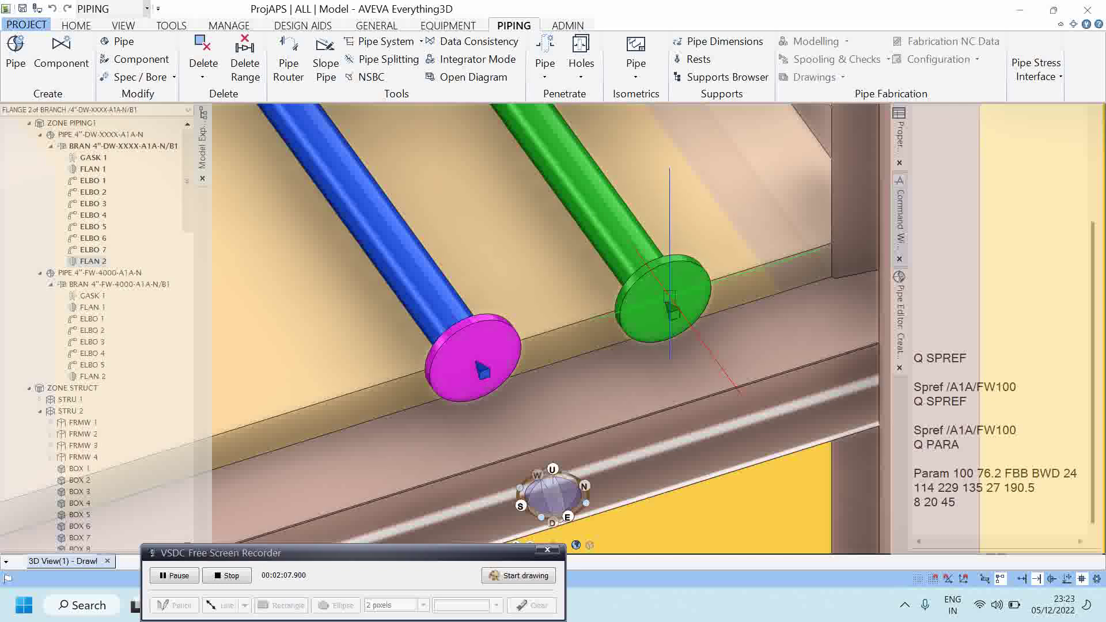
pyautogui.click(669, 303)
pyautogui.click(986, 462)
pyautogui.write('Q PARA')
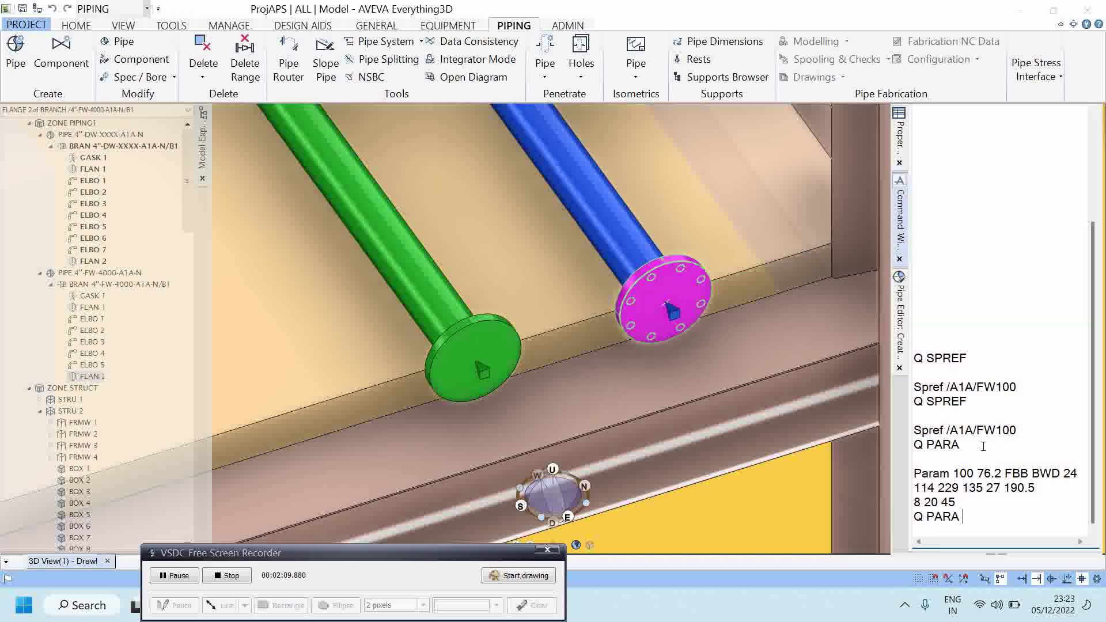
pyautogui.press('Return')
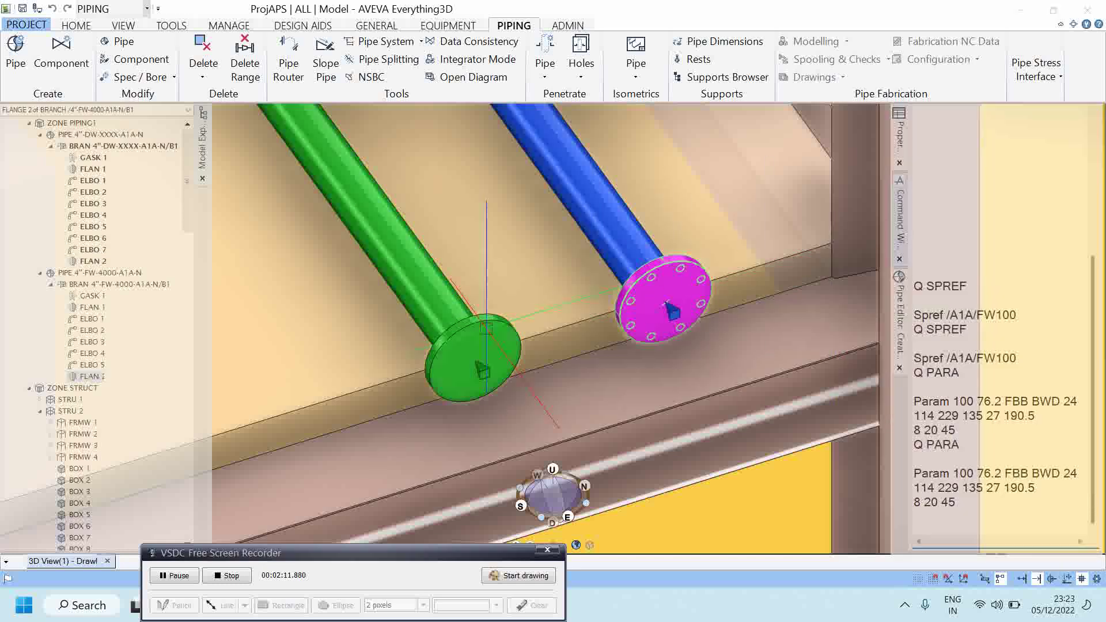
pyautogui.hotkey('ctrl', 's')
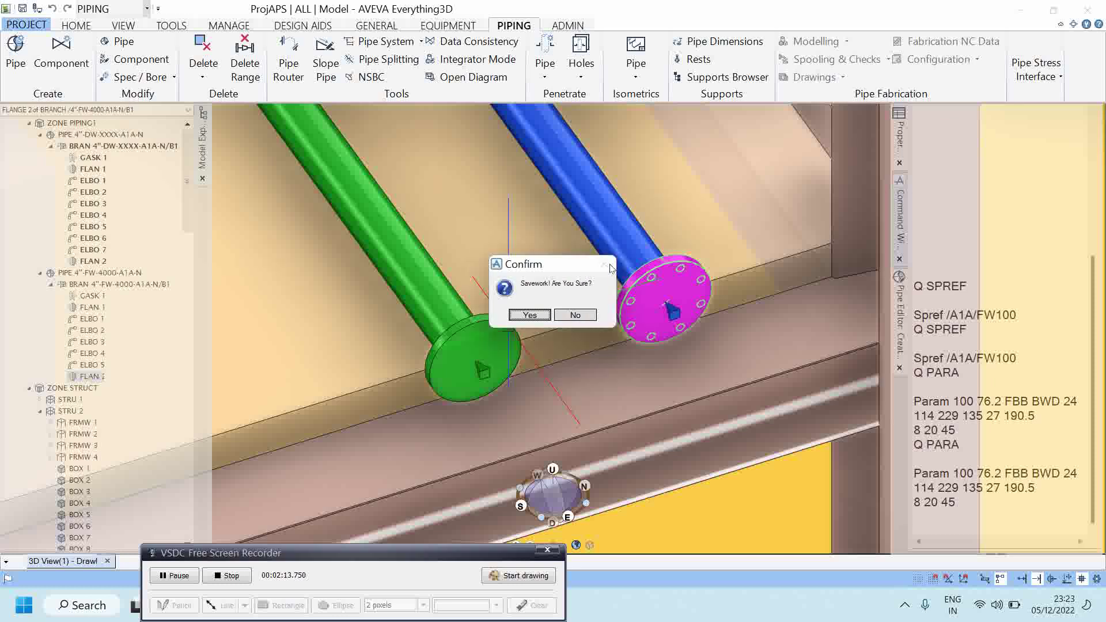
# - Confirm the Savework and clear the Command Window output
pyautogui.click(575, 316)
pyautogui.scroll(-3, 575, 317)
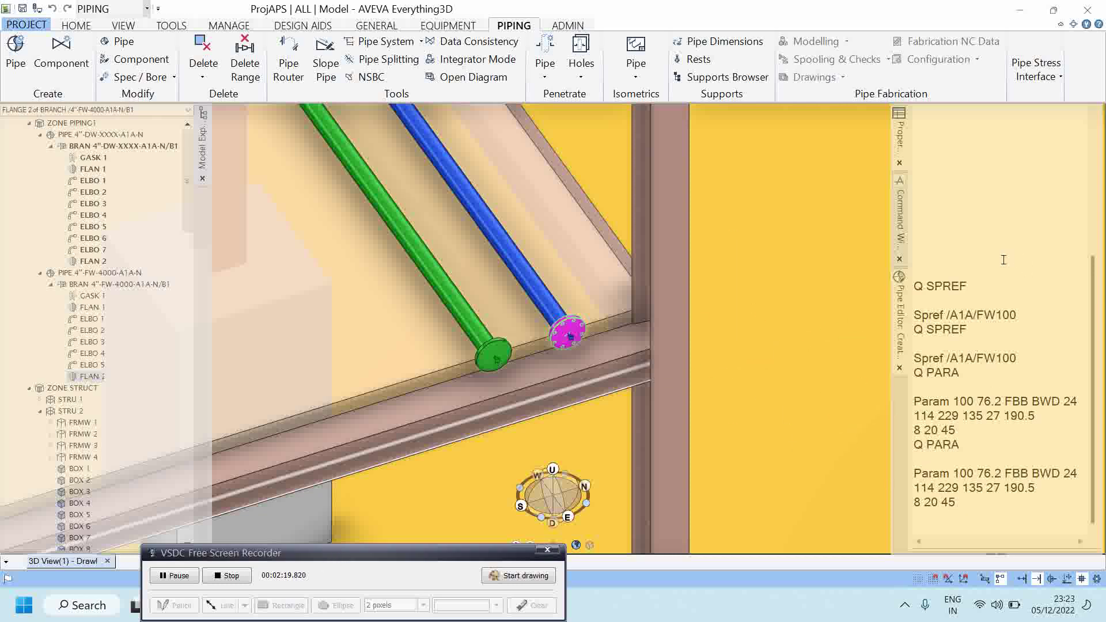
pyautogui.rightClick(1004, 239)
pyautogui.click(1023, 333)
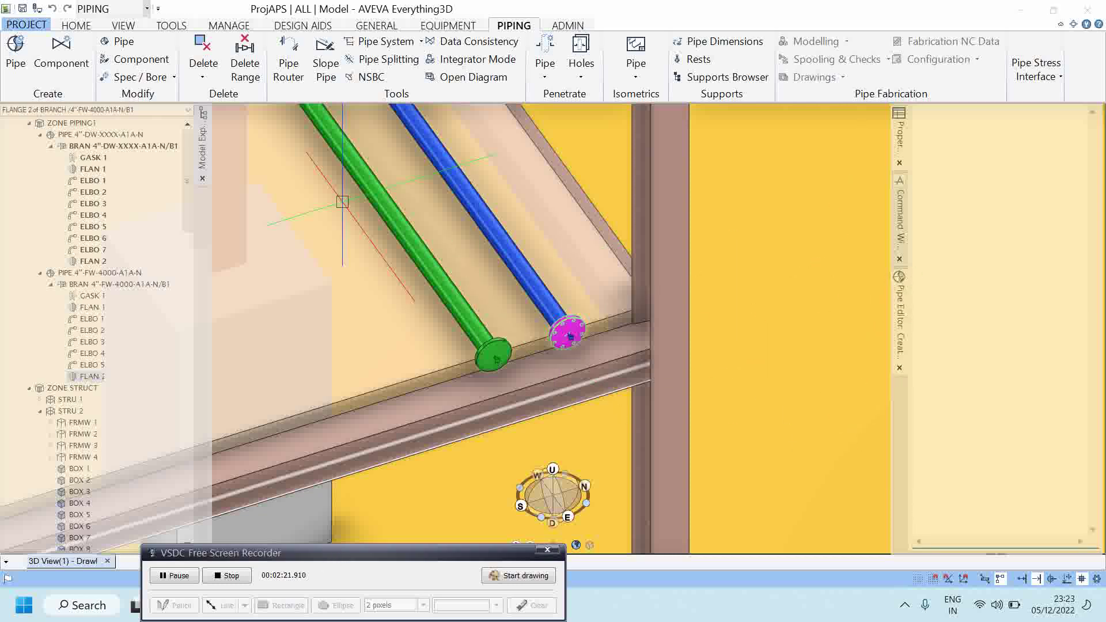
# - Run Q PSPEC on PIPE 4"-DW-XXXX-A1A-N, returning /A1A, then clear the output
pyautogui.click(99, 134)
pyautogui.click(1007, 412)
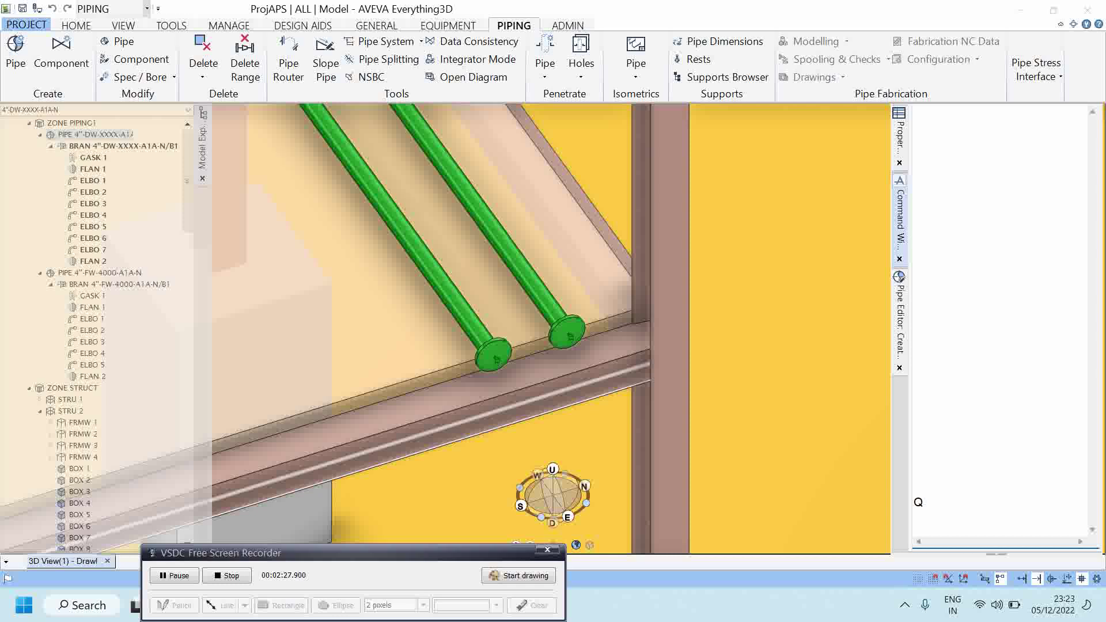
pyautogui.write('Q PSPEC')
pyautogui.press('Return')
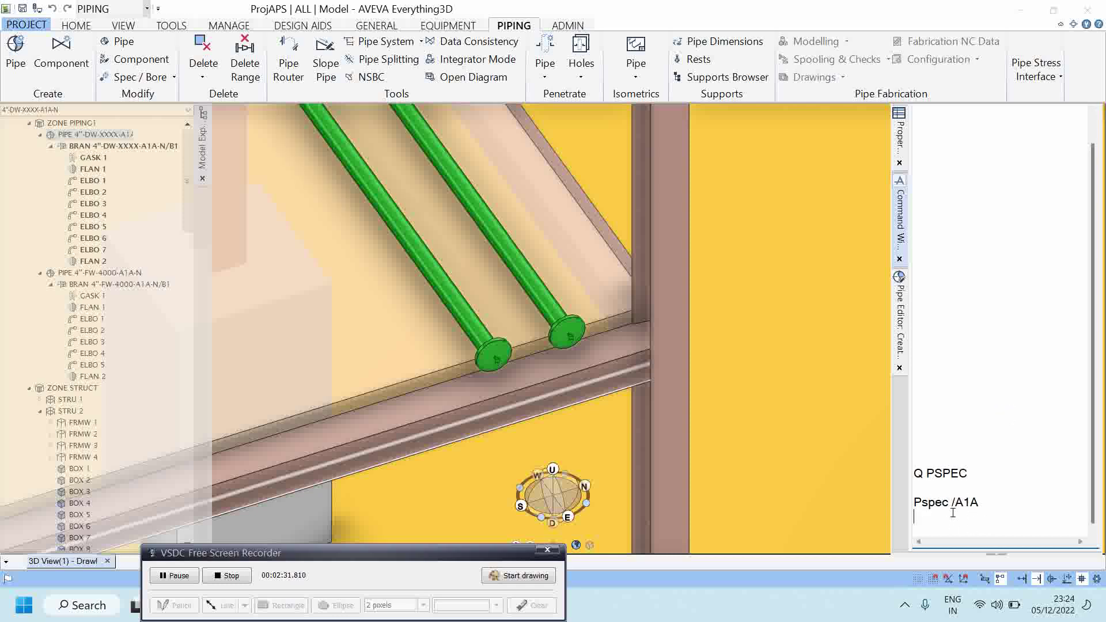
pyautogui.rightClick(1009, 399)
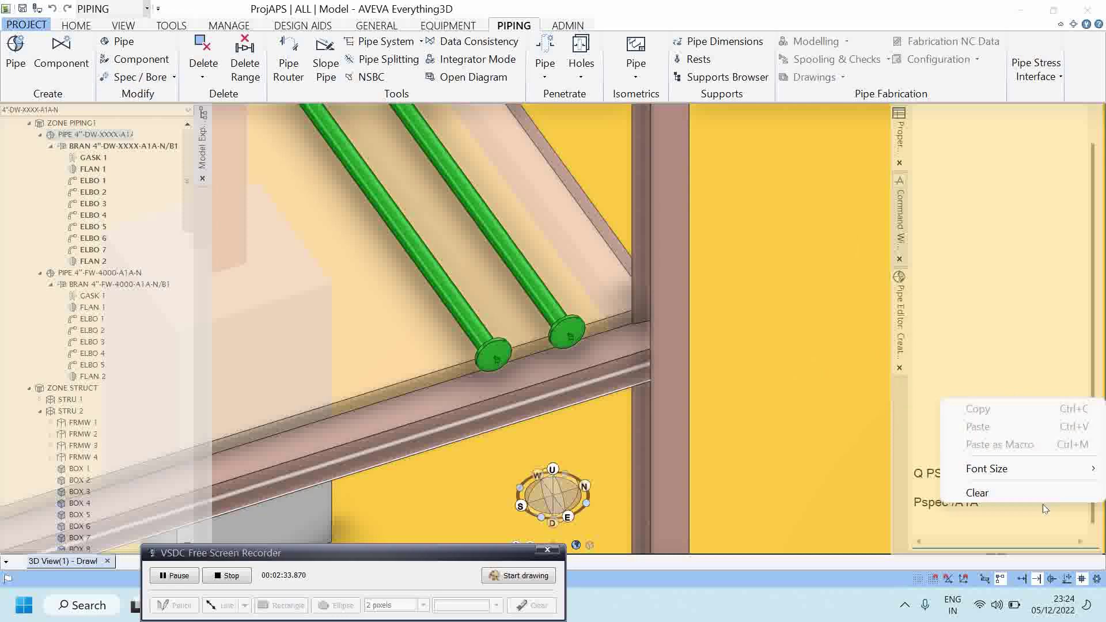
pyautogui.click(1042, 492)
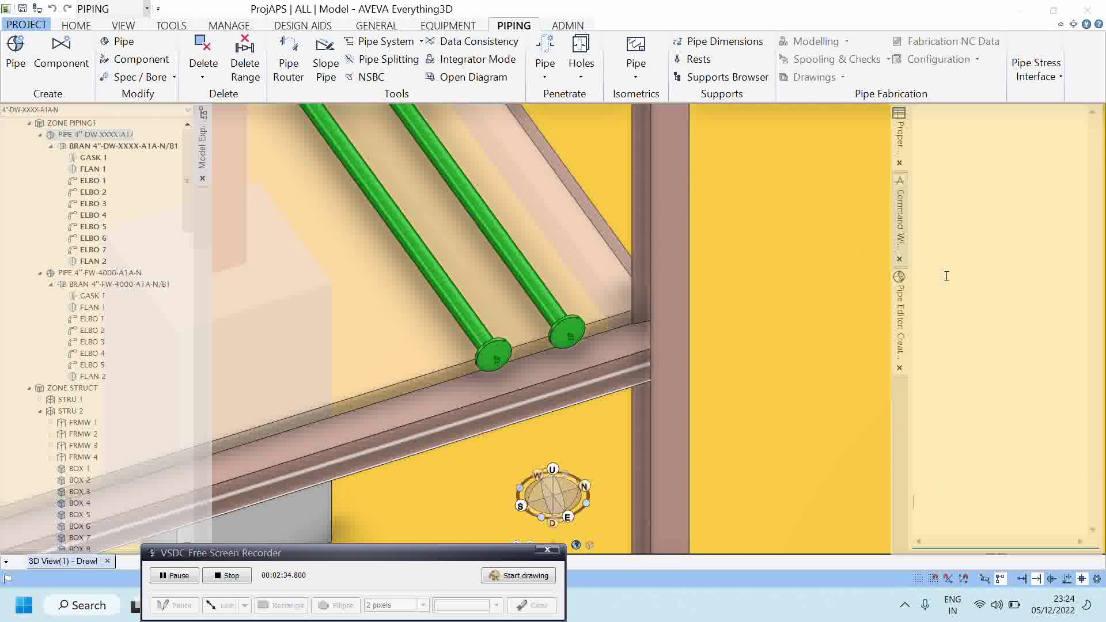
# - Hide the Command Window and create pipe 4"-XX-XXXX-A1500-N with 100mm bore, producing branch B1
pyautogui.click(906, 209)
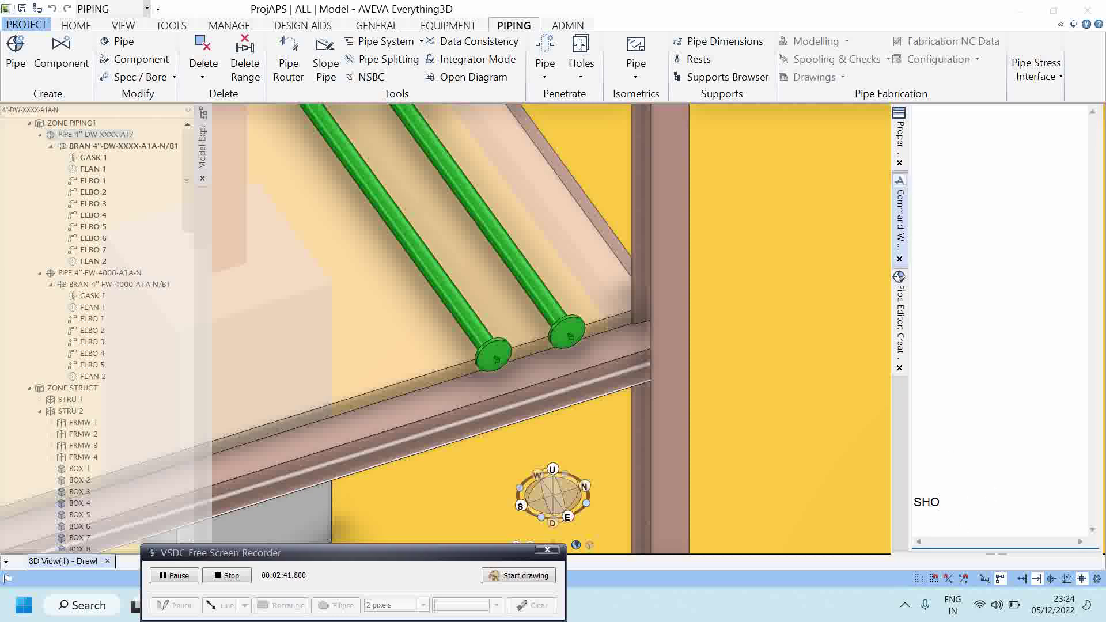
pyautogui.click(906, 316)
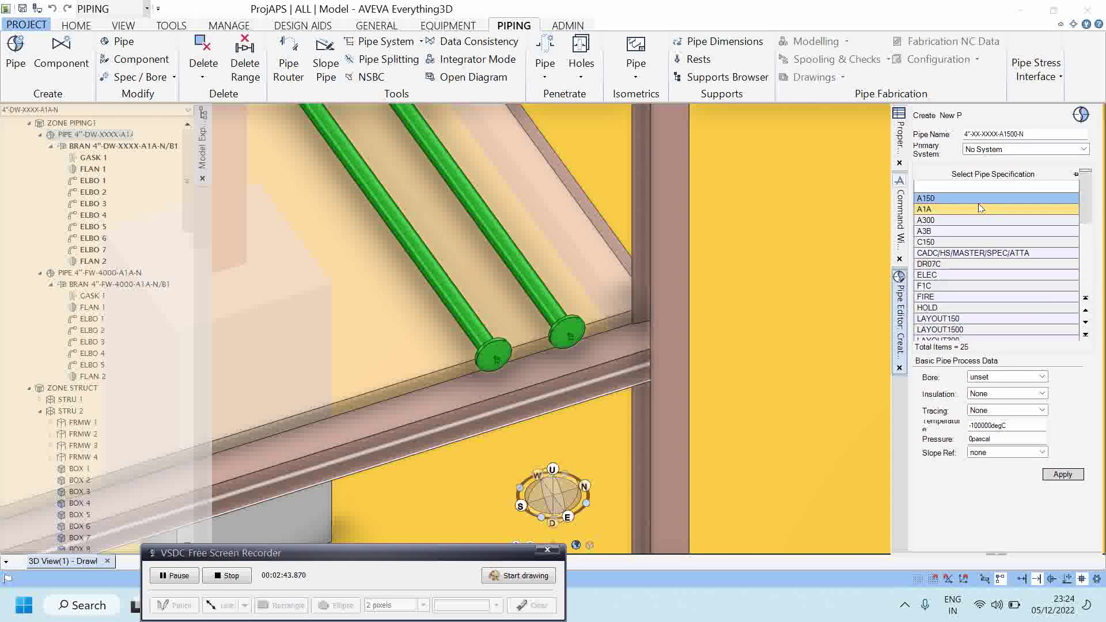
pyautogui.click(1006, 382)
pyautogui.click(1002, 439)
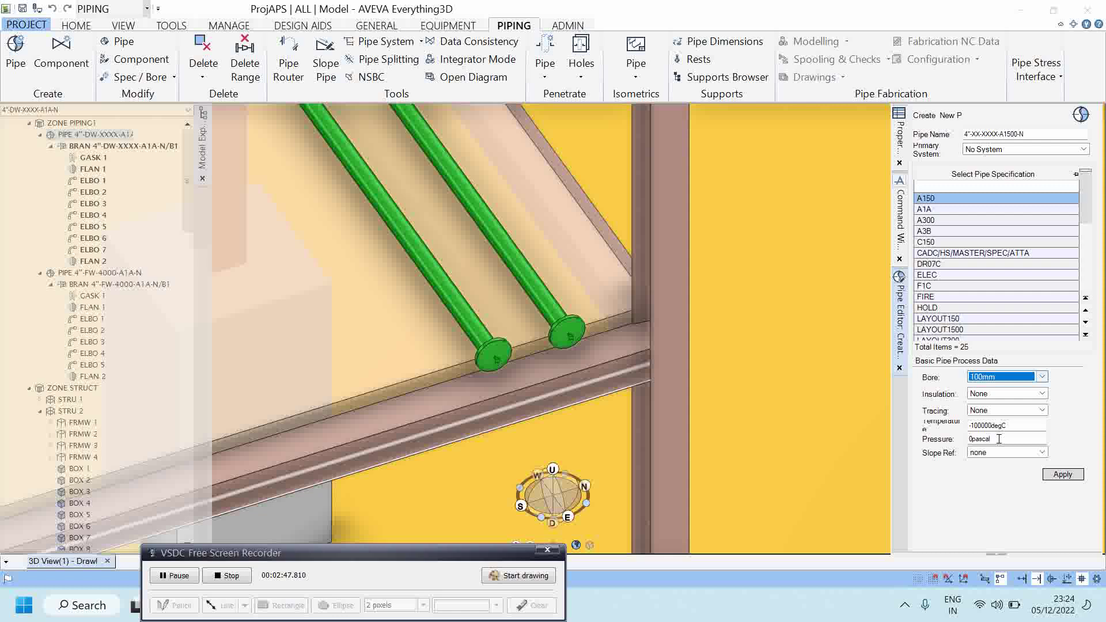
pyautogui.click(1064, 474)
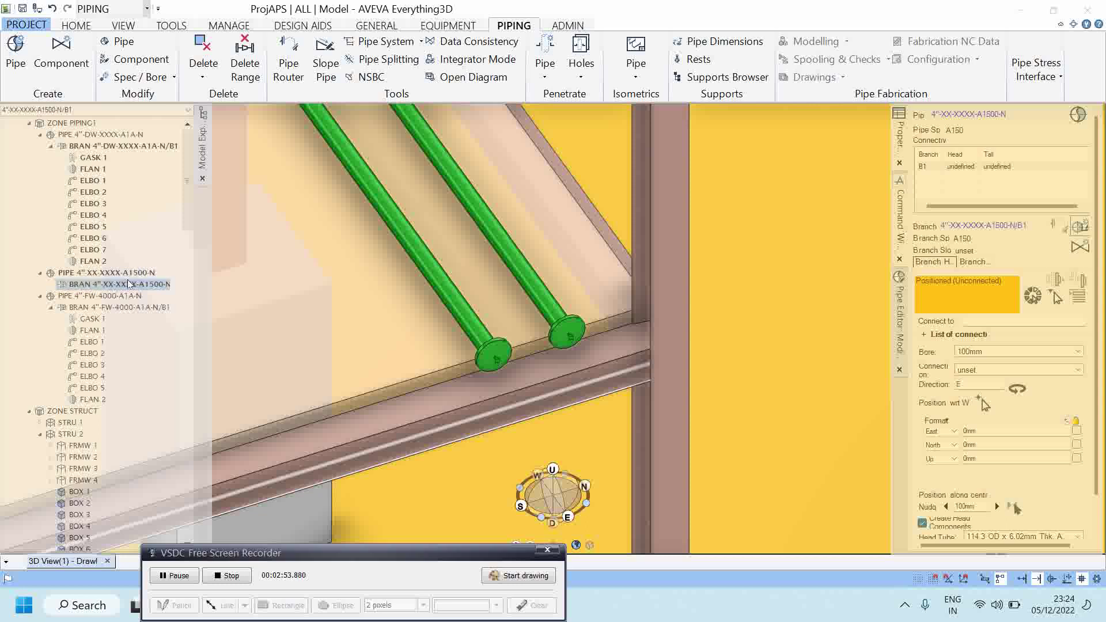
# - Open the Connect Branch form via SHOW !!CDCONNBR, move it aside, and set To Flange
pyautogui.click(906, 219)
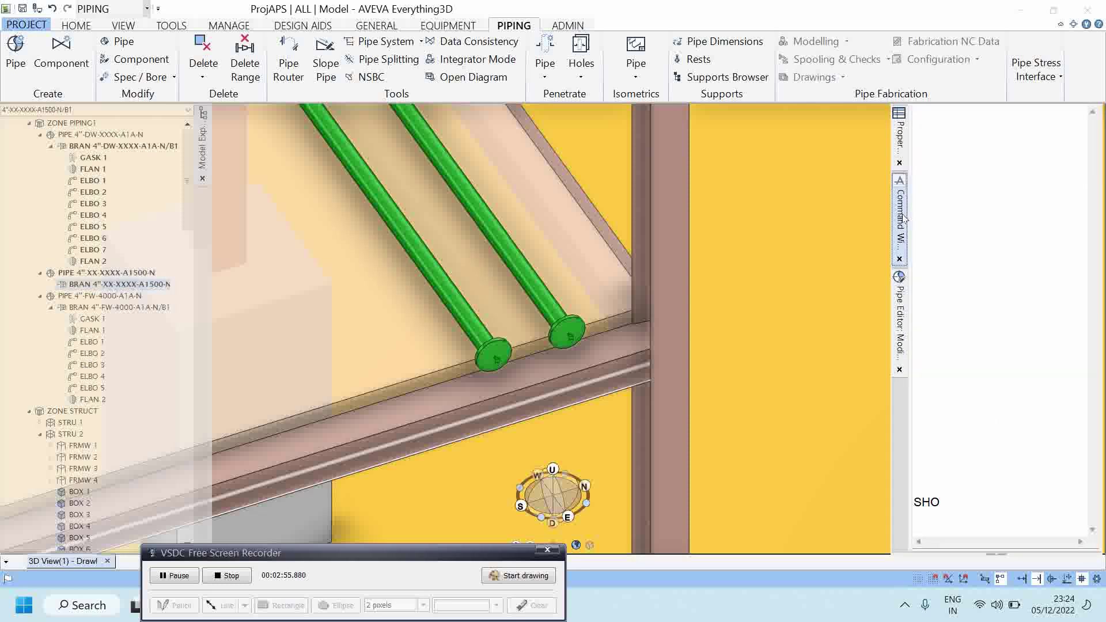
pyautogui.click(971, 505)
pyautogui.write('W!!')
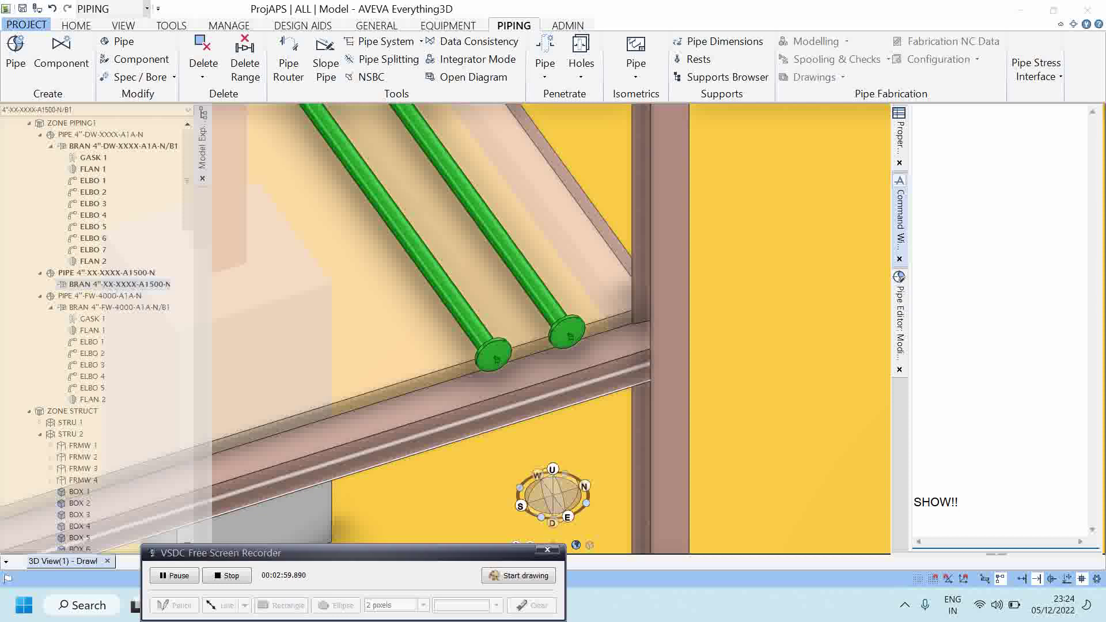
pyautogui.write('CDCONNBR')
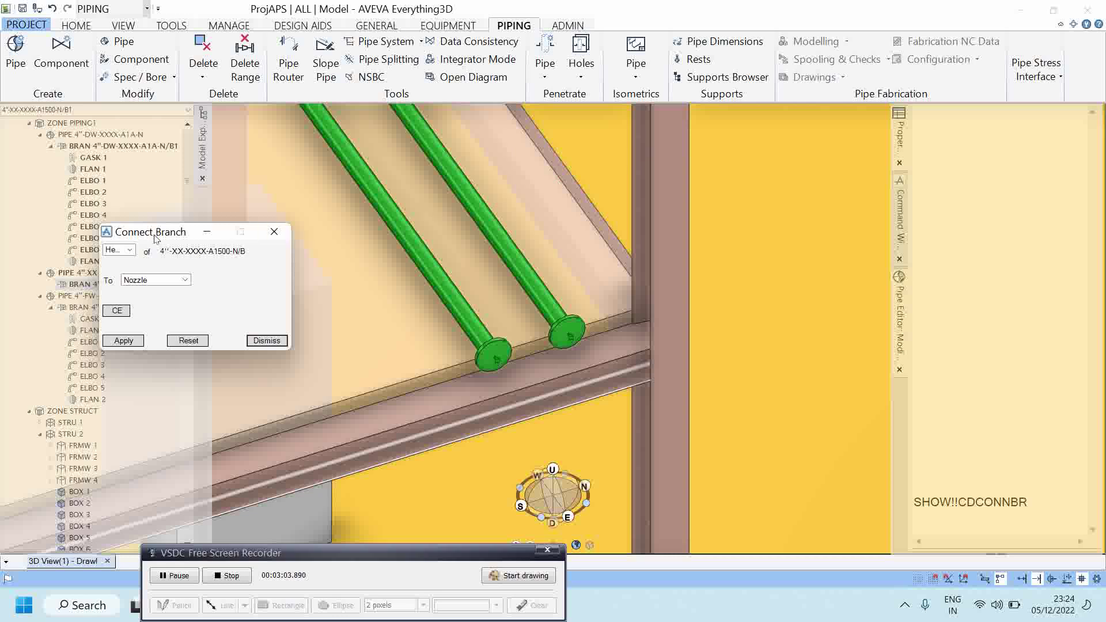
pyautogui.moveTo(155, 231); pyautogui.dragTo(739, 125)
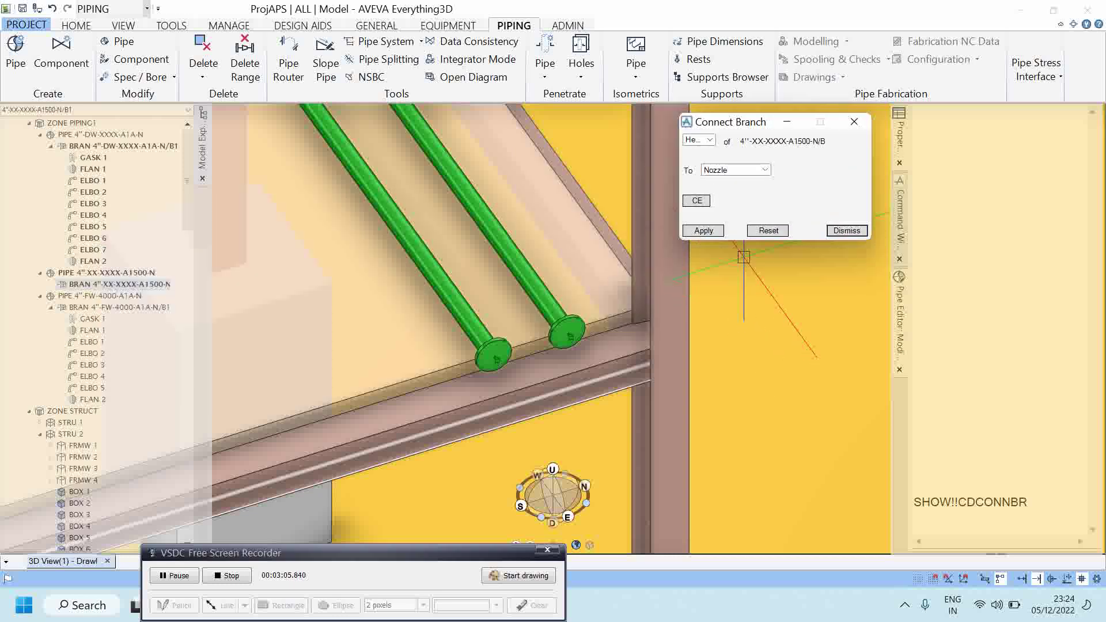
pyautogui.click(736, 172)
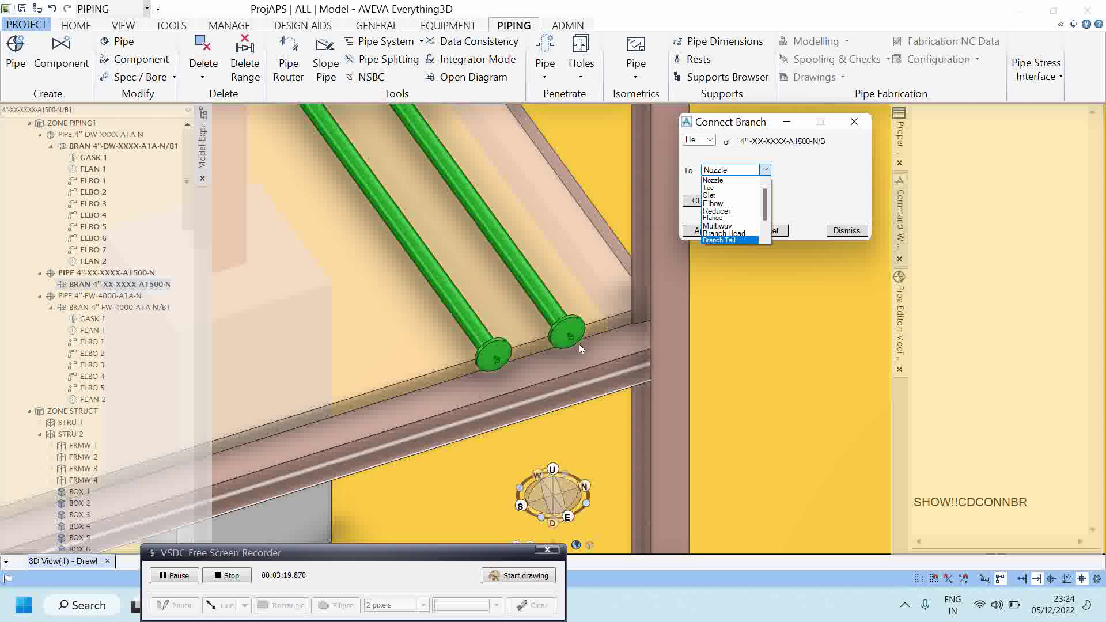
pyautogui.click(743, 218)
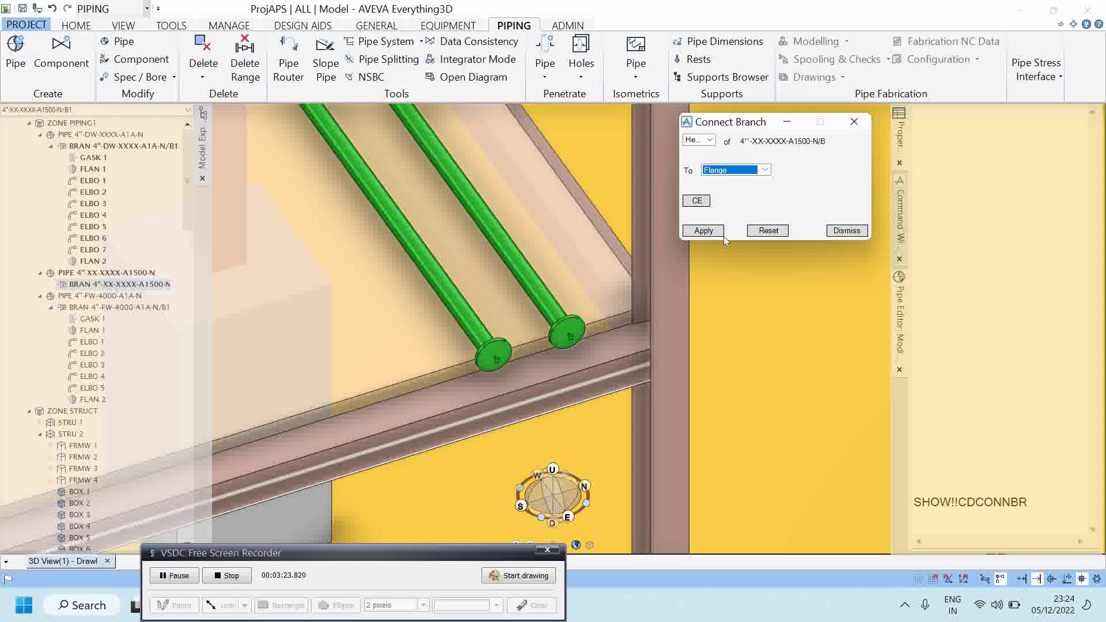
# - Attempt to connect the branch head to the right green pipe's flange; dismiss the 'Cannot find a P-point' error
pyautogui.click(721, 233)
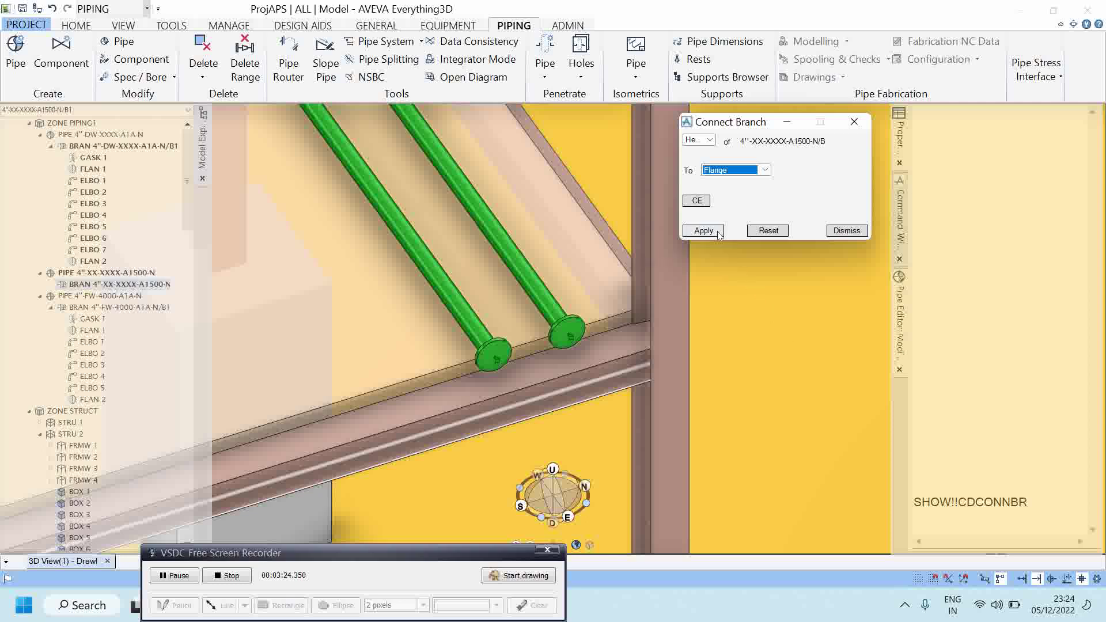
pyautogui.click(561, 338)
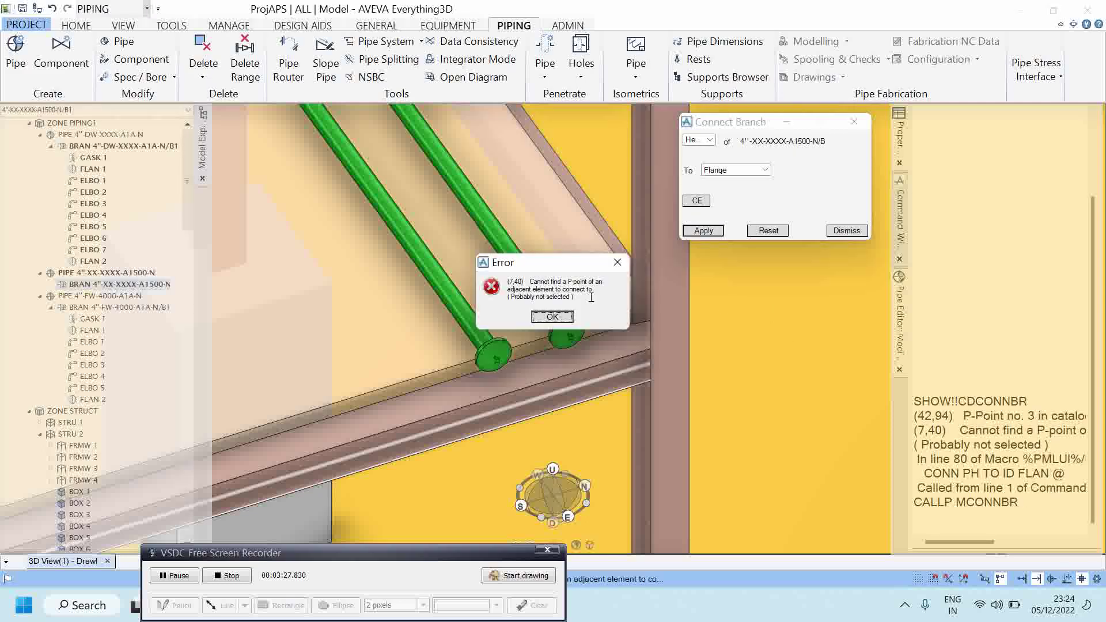
pyautogui.click(564, 318)
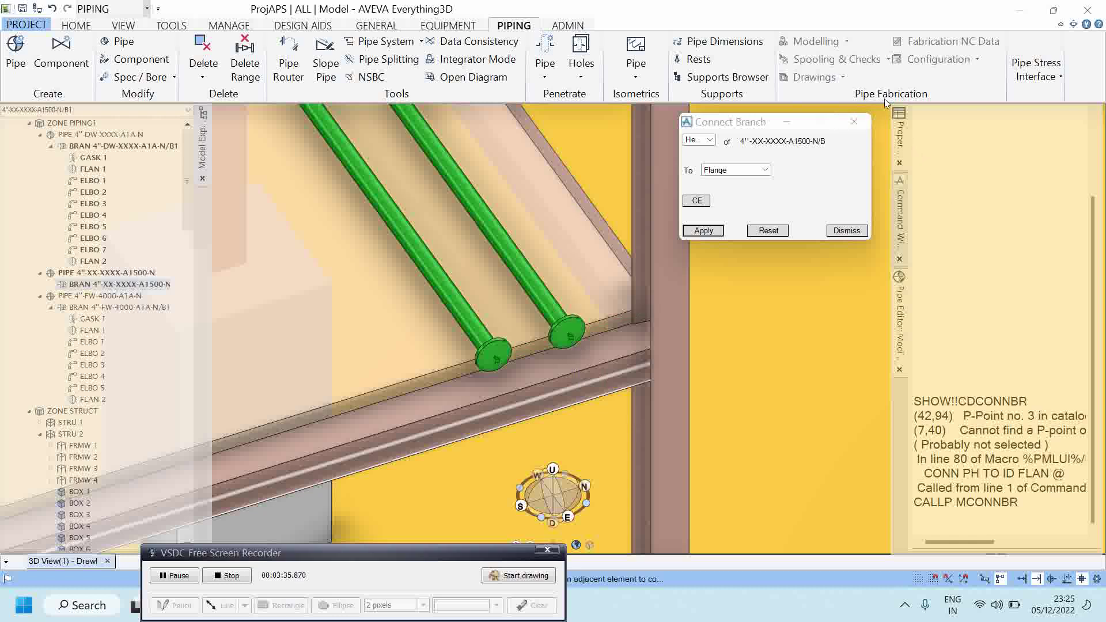
pyautogui.click(743, 169)
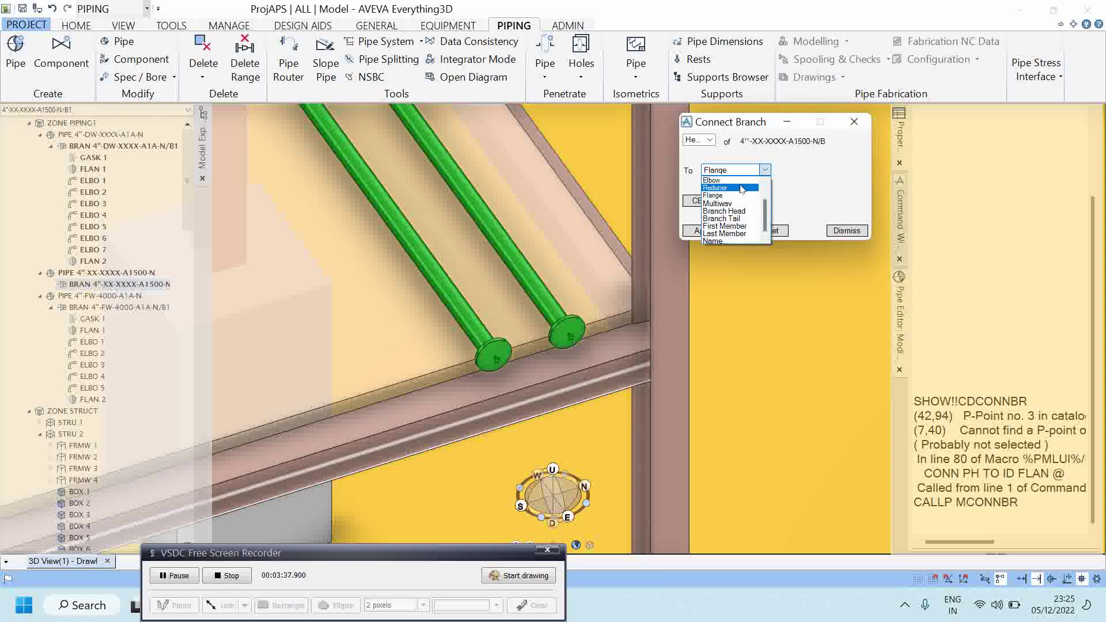
# - Set the head connection to Branch Tail and target the right green pipe's branch end
pyautogui.click(744, 220)
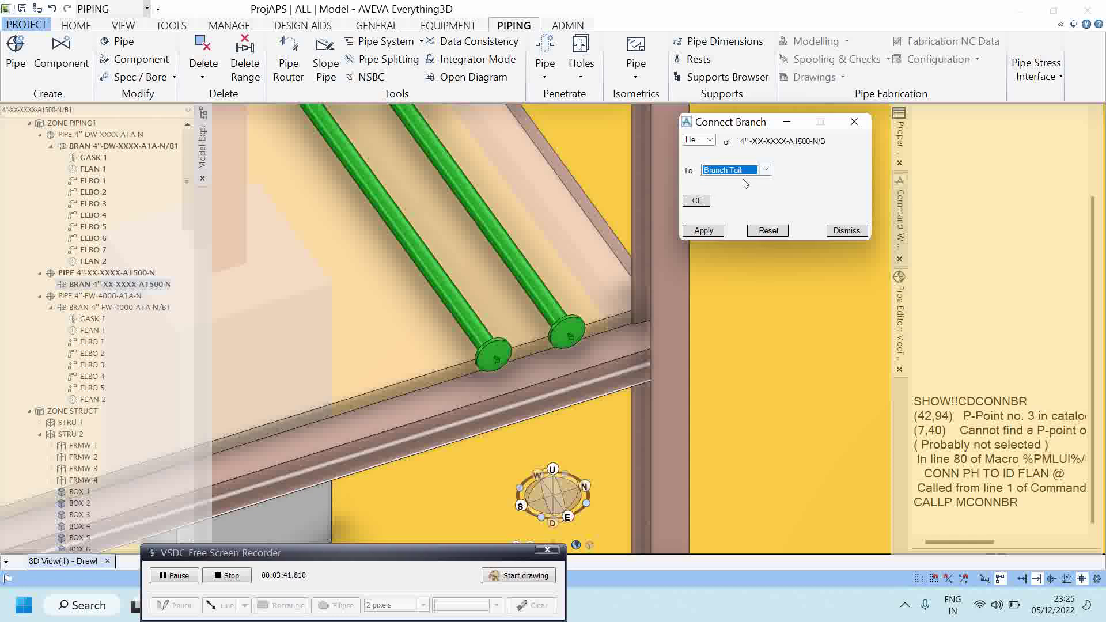
pyautogui.click(704, 231)
pyautogui.click(570, 335)
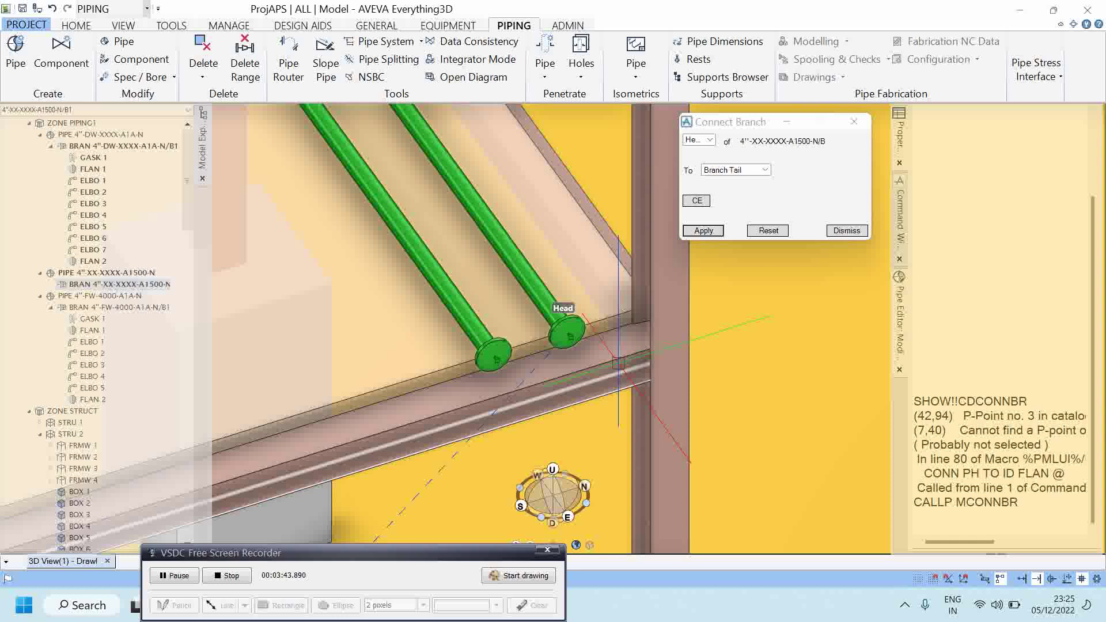
pyautogui.scroll(2, 514, 386)
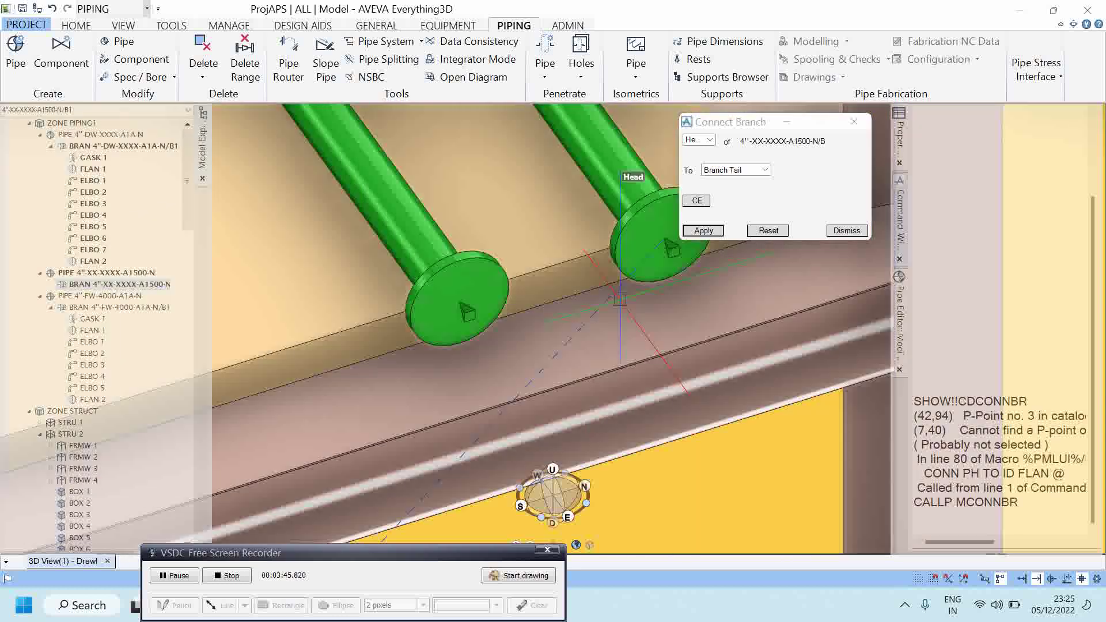
pyautogui.scroll(2, 642, 316)
pyautogui.scroll(-2, 641, 316)
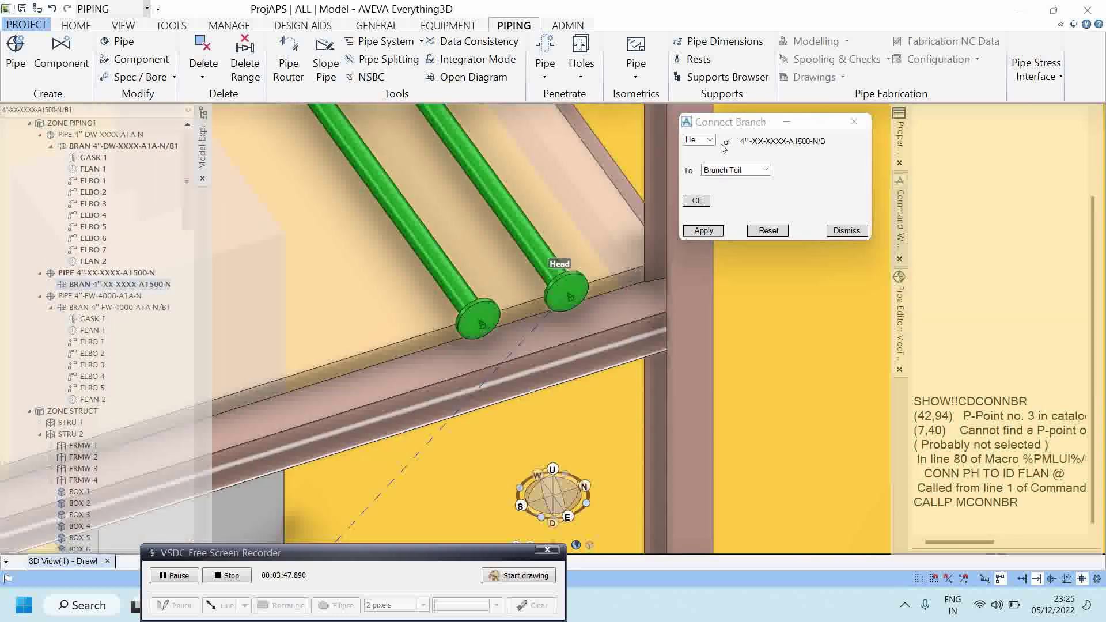
# - Connect the new branch's Tail as Branch Tail to the left green pipe's flange
pyautogui.click(710, 140)
pyautogui.click(697, 160)
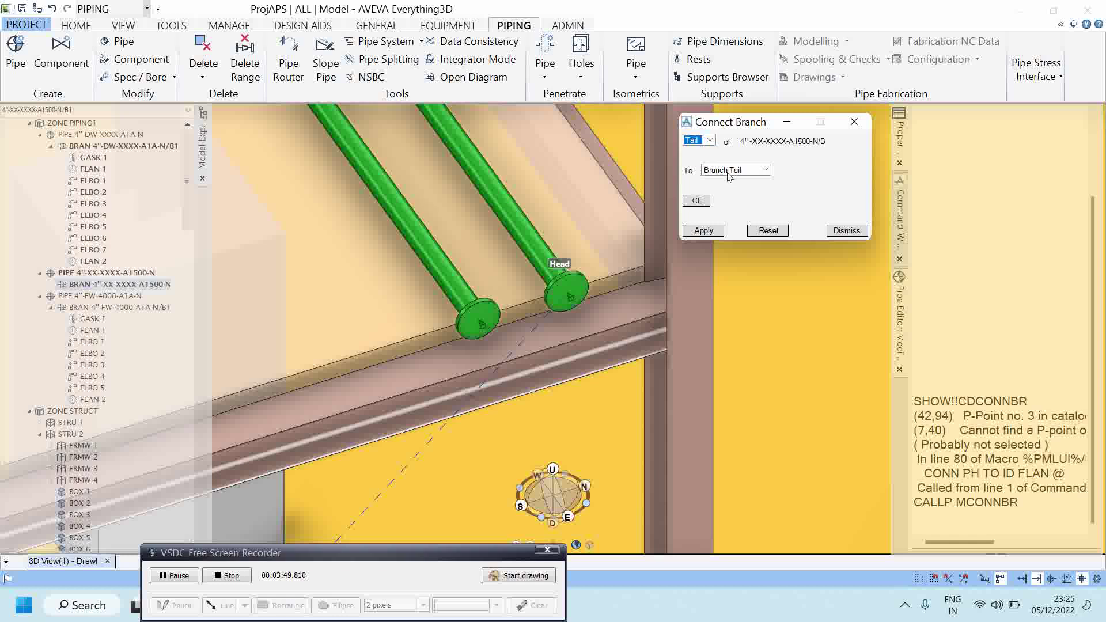
pyautogui.click(729, 173)
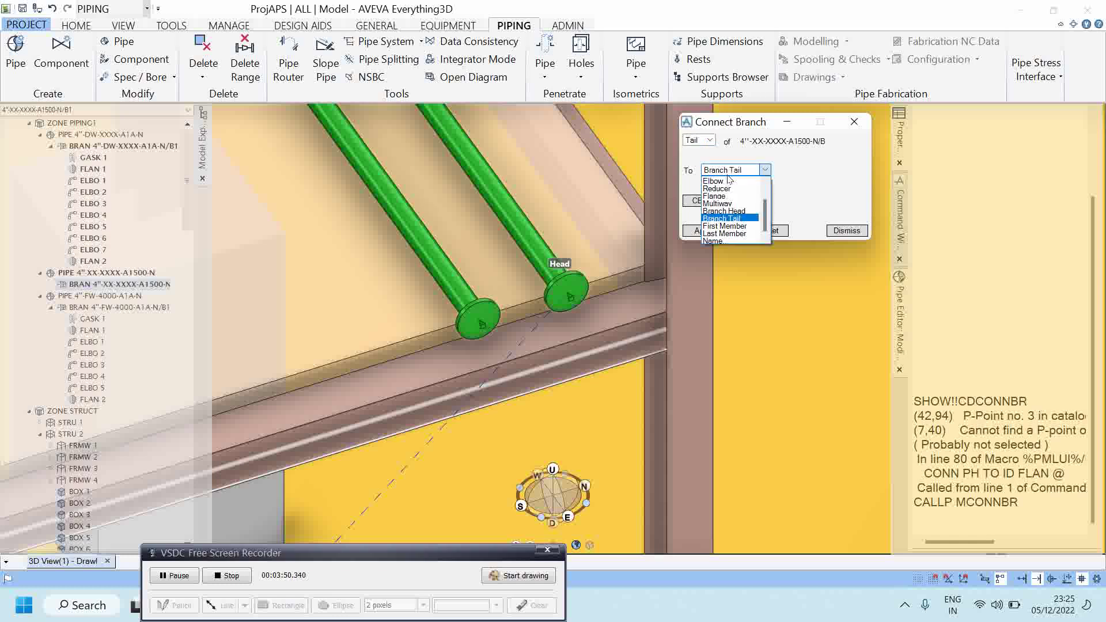
pyautogui.click(752, 218)
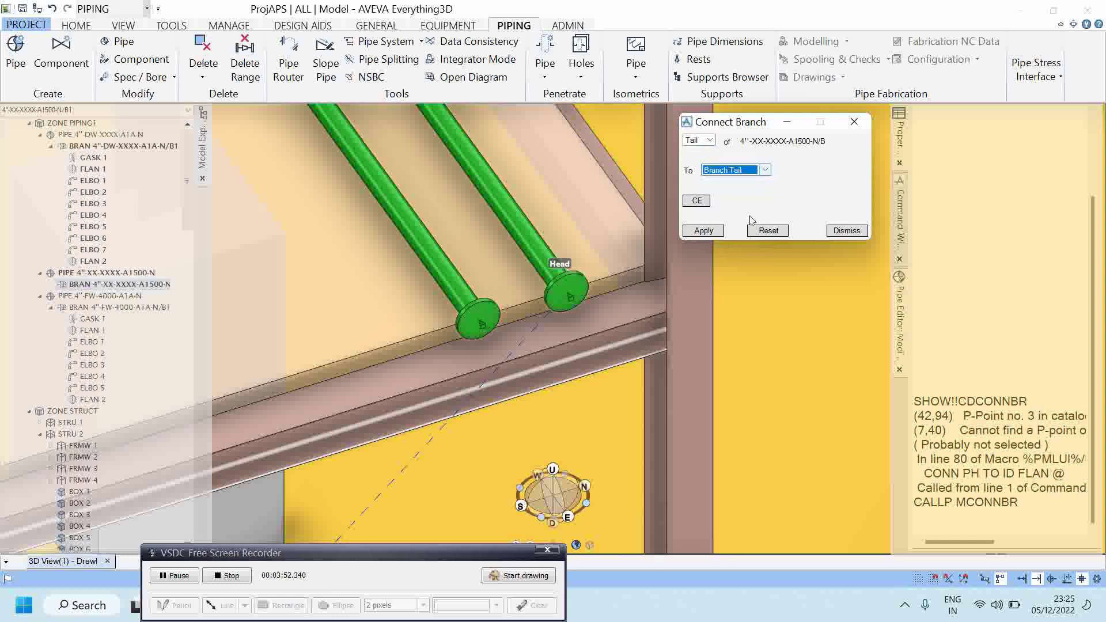
pyautogui.click(703, 231)
pyautogui.click(473, 314)
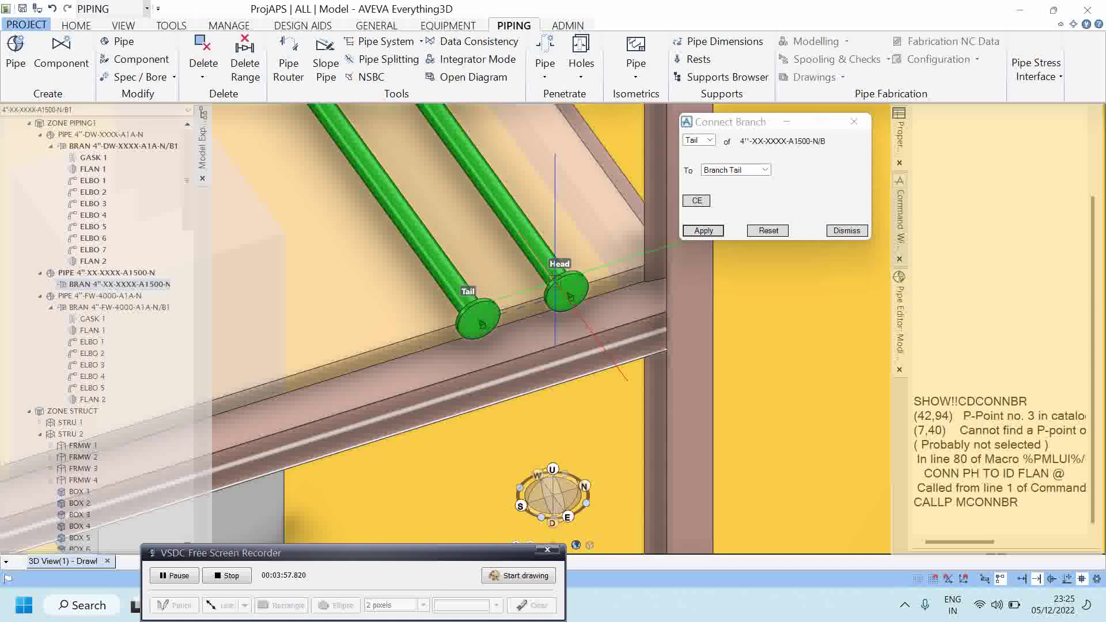
# - Make branch 4"-XX-XXXX-A1500-N current and recall the earlier command in the Command Window
pyautogui.click(125, 282)
pyautogui.click(952, 244)
pyautogui.click(1045, 398)
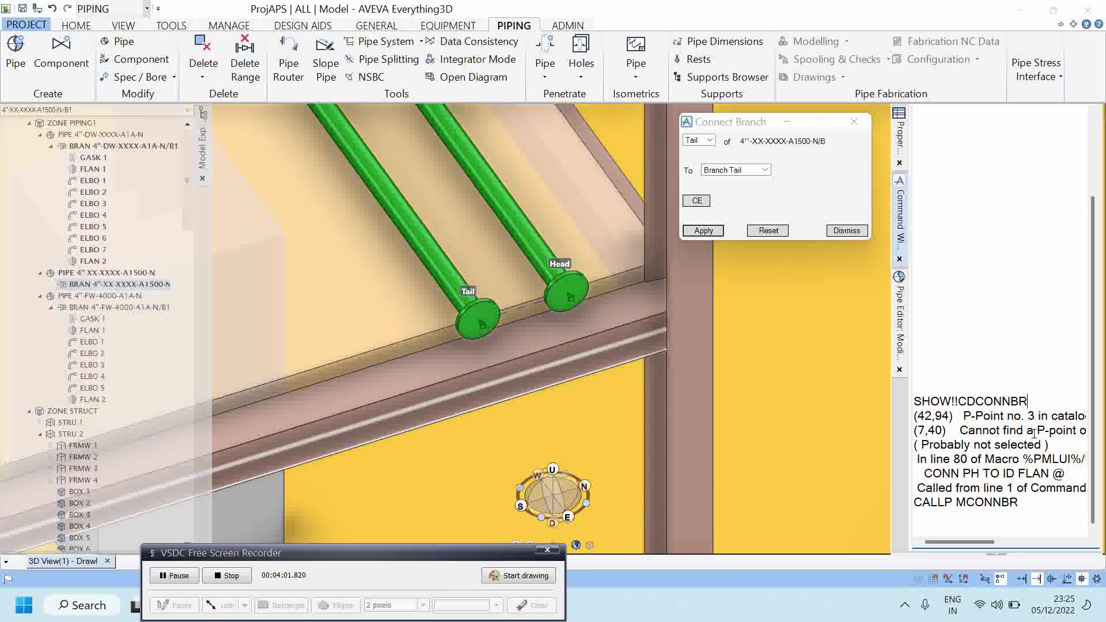
# - Run SHOW !!CDCOMP to open the component creation form and pick spec A150
pyautogui.press('Return')
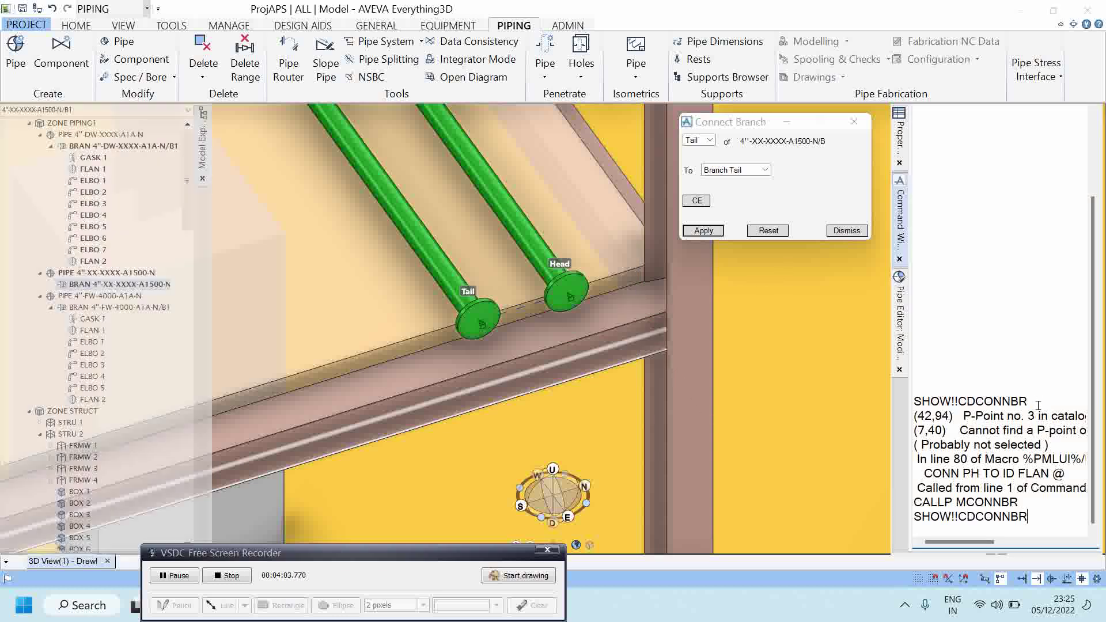
pyautogui.press('BackSpace')
pyautogui.press('BackSpace')
pyautogui.press('BackSpace')
pyautogui.write('MP')
pyautogui.press('Return')
pyautogui.moveTo(138, 223); pyautogui.dragTo(960, 61)
pyautogui.click(859, 121)
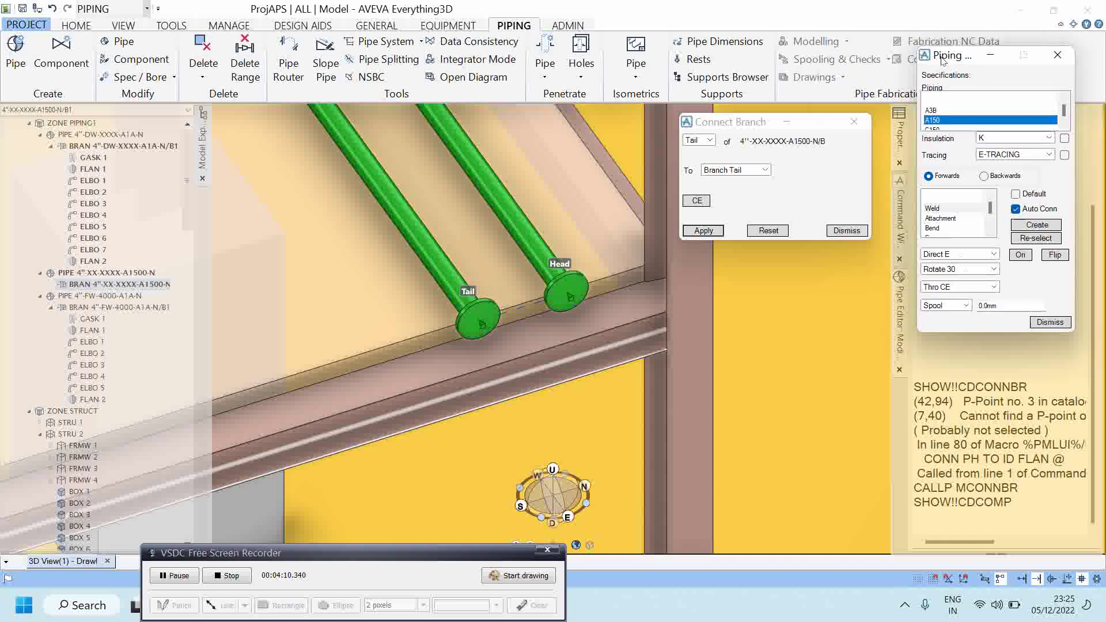
# - Add a Gasket to the branch, then start creating a flange after it
pyautogui.click(950, 209)
pyautogui.press('g')
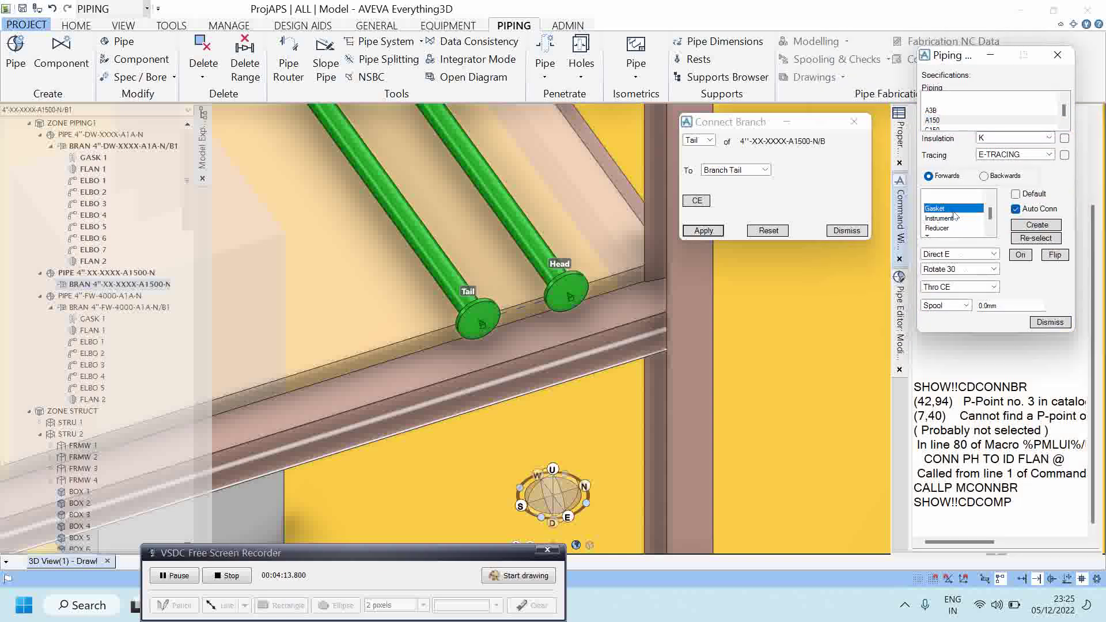
pyautogui.click(1037, 225)
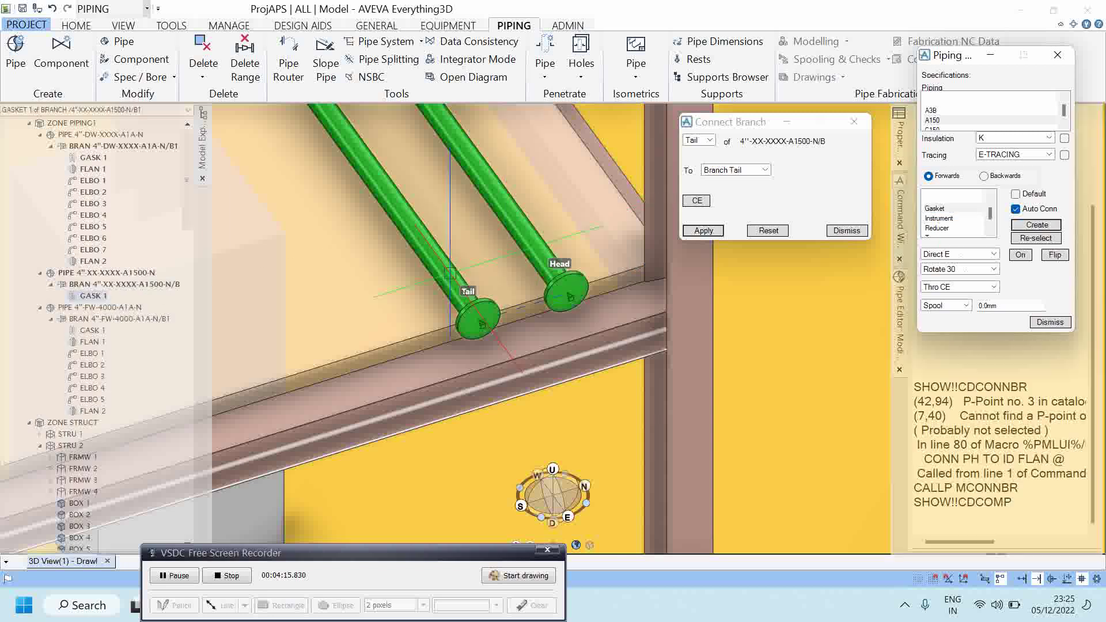
pyautogui.click(951, 211)
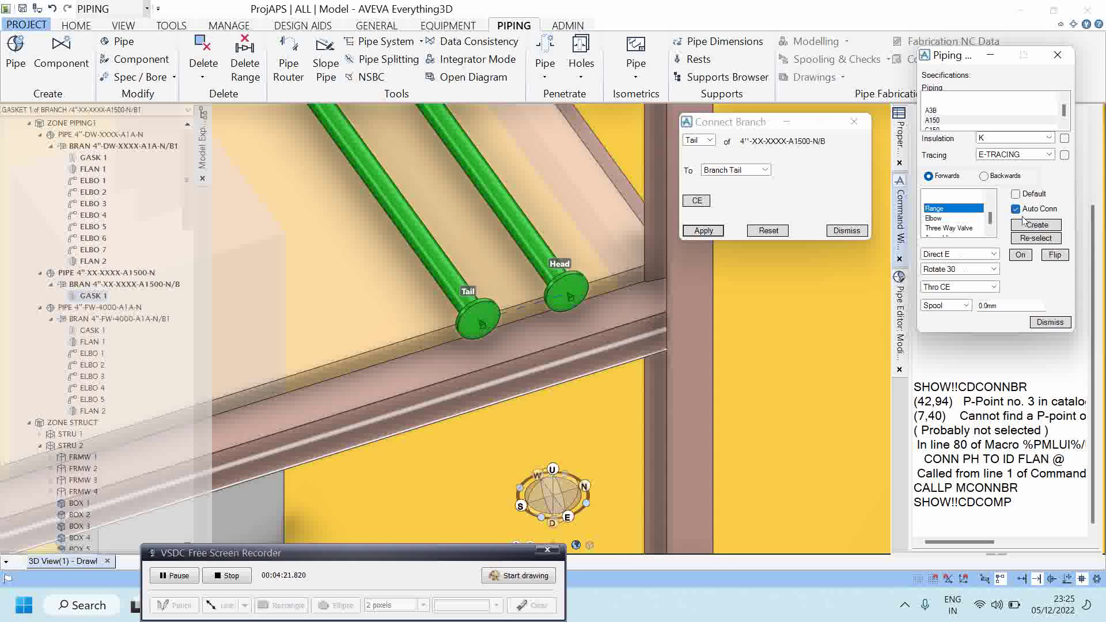
pyautogui.click(1044, 225)
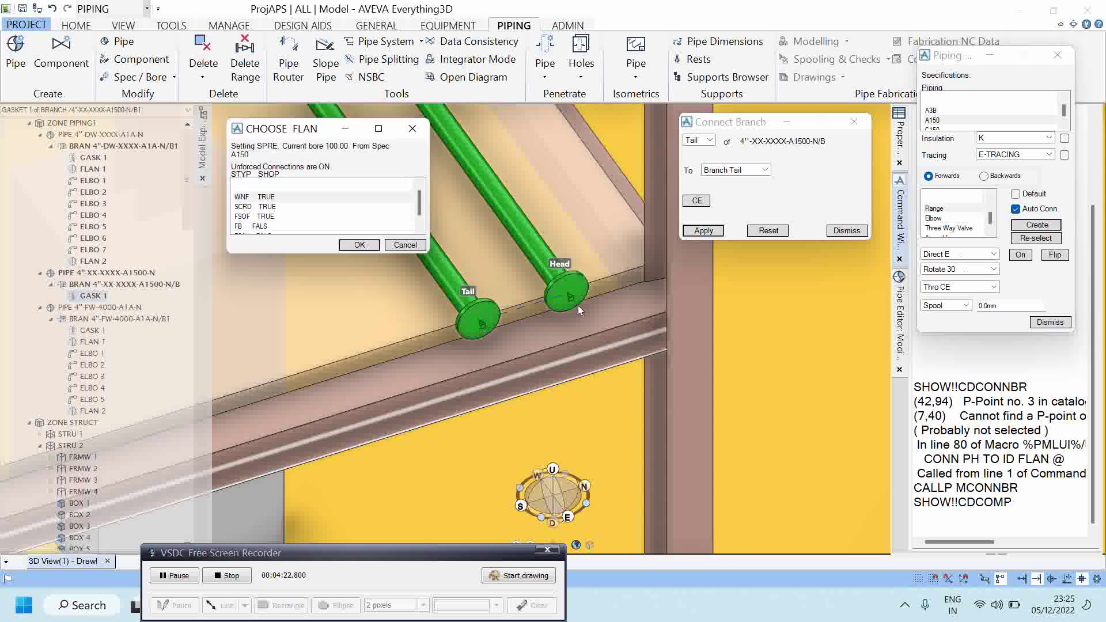
# - Add a WNF flange followed by a 90° EA elbow (30.00 90.00)
pyautogui.click(288, 197)
pyautogui.click(365, 244)
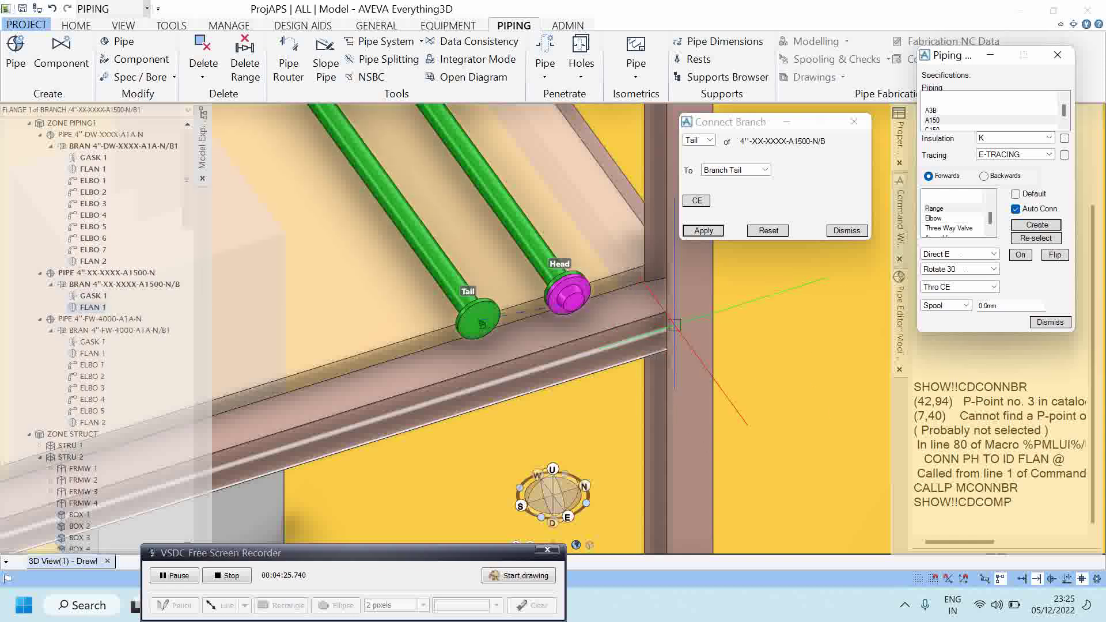
pyautogui.click(950, 209)
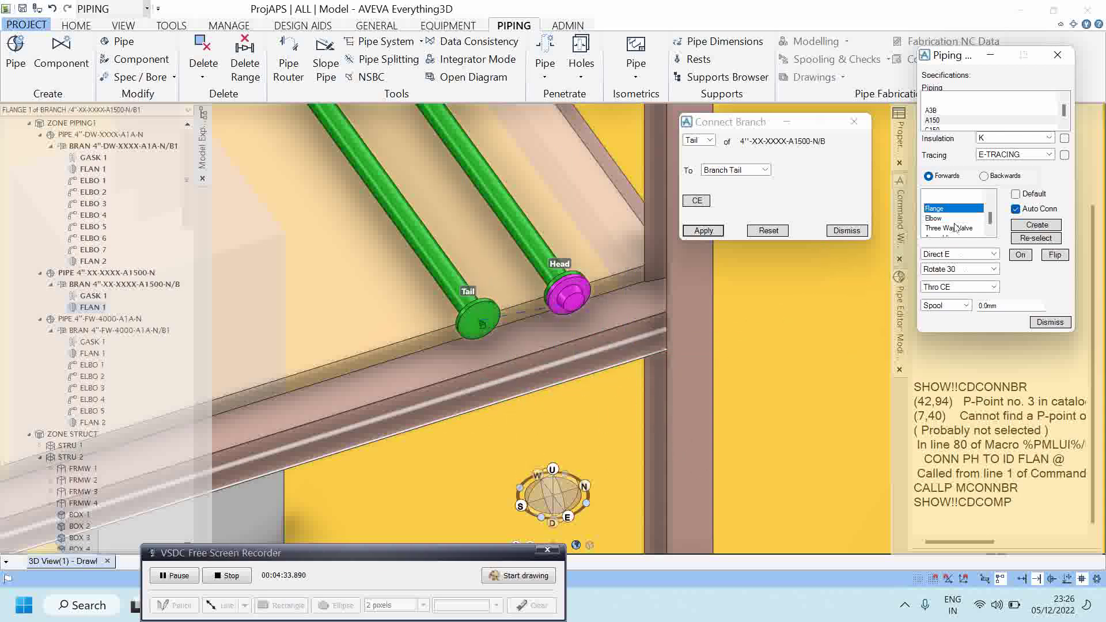
pyautogui.click(937, 219)
pyautogui.click(1036, 225)
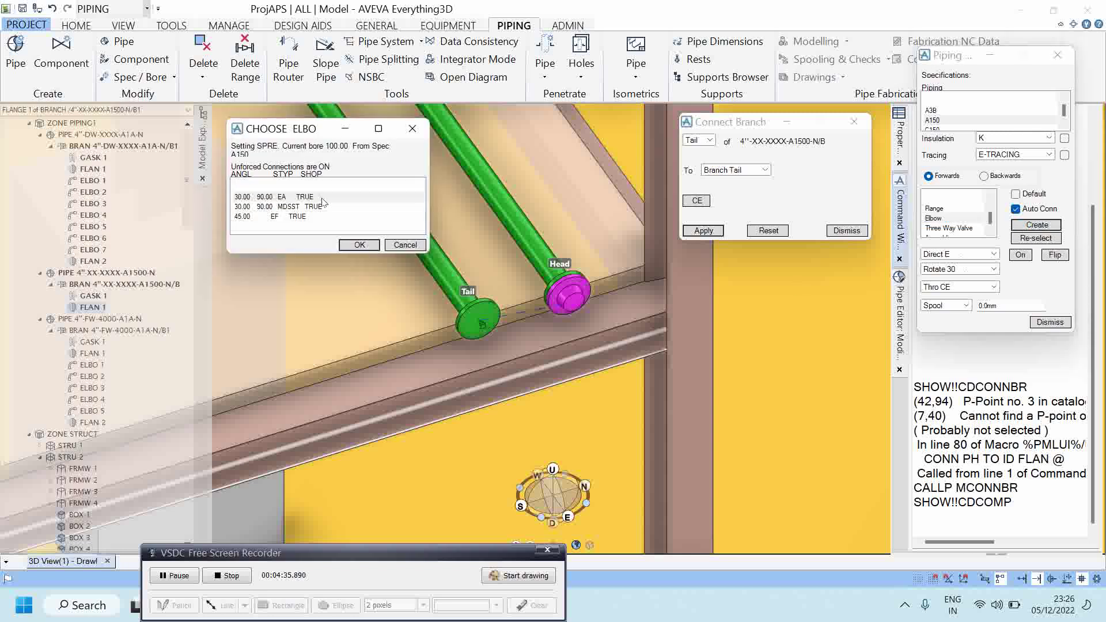
pyautogui.click(322, 197)
pyautogui.click(358, 245)
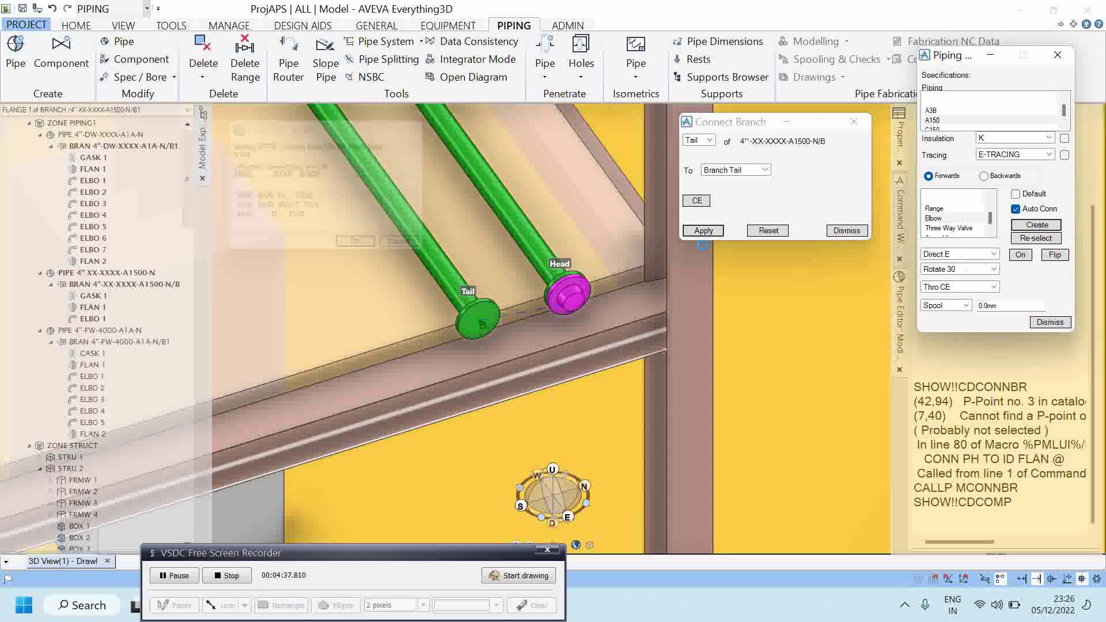
# - Point the elbow Direct S and enter a 300 mm spool length
pyautogui.click(965, 258)
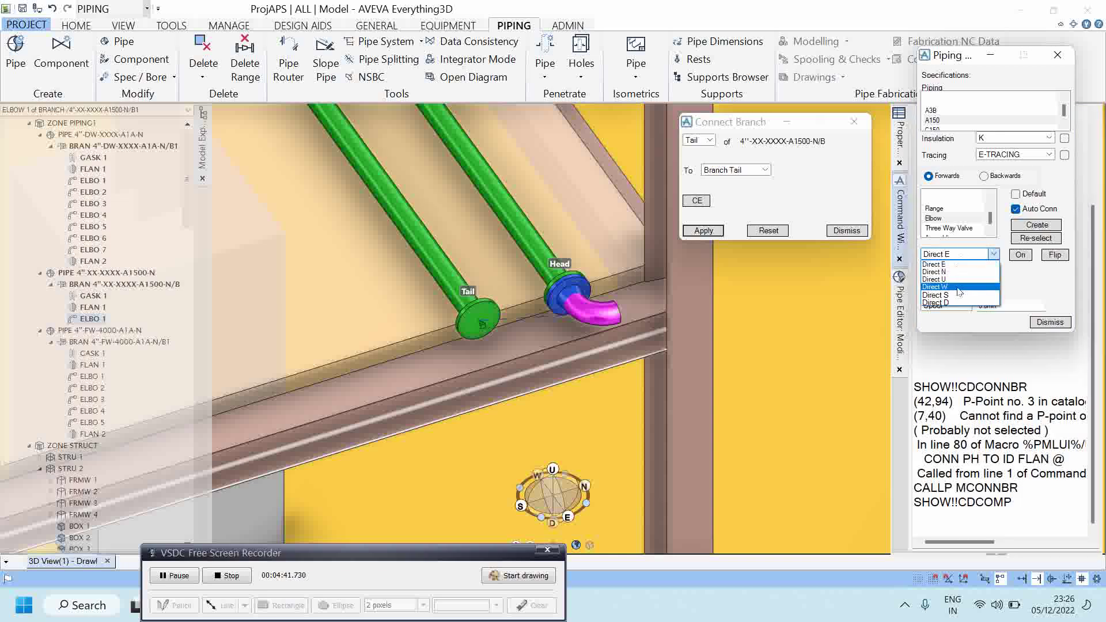
pyautogui.click(956, 293)
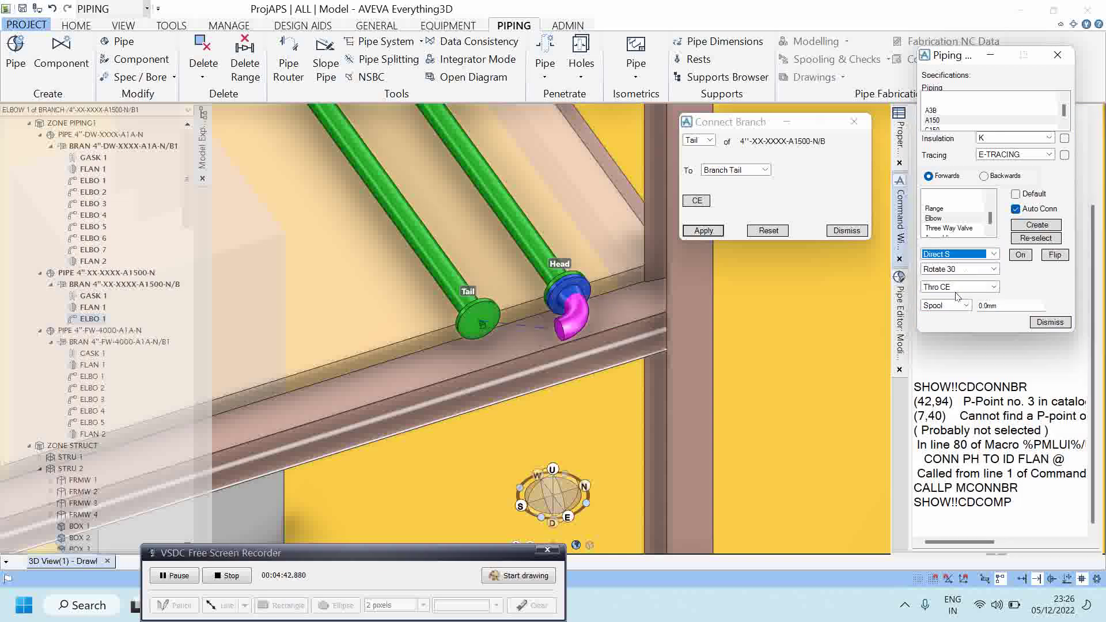
pyautogui.click(1018, 304)
pyautogui.write('300')
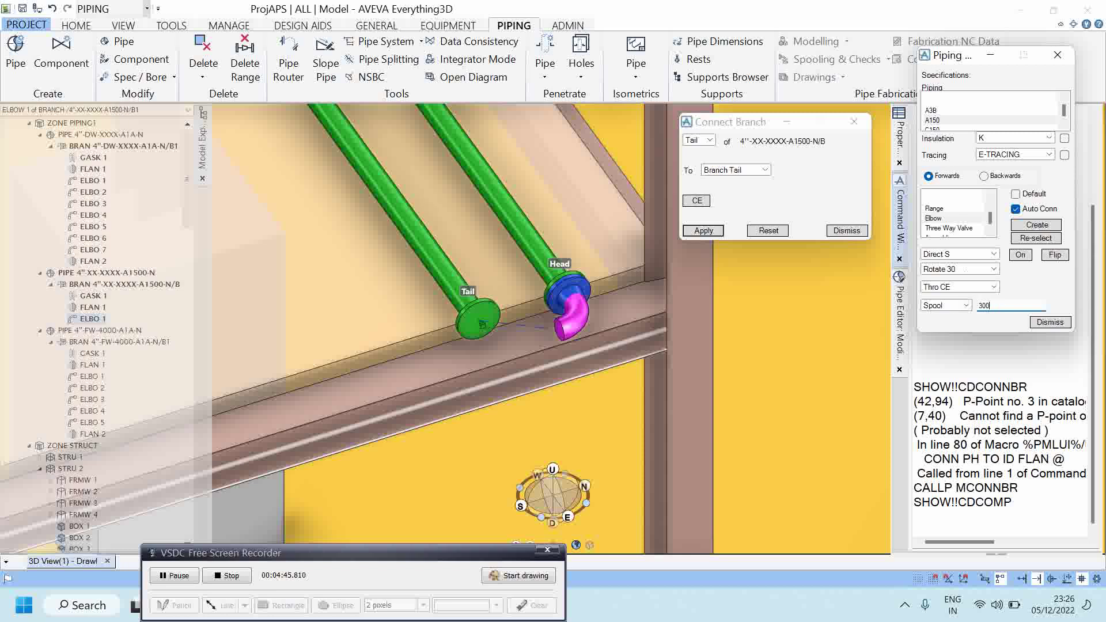
pyautogui.press('Return')
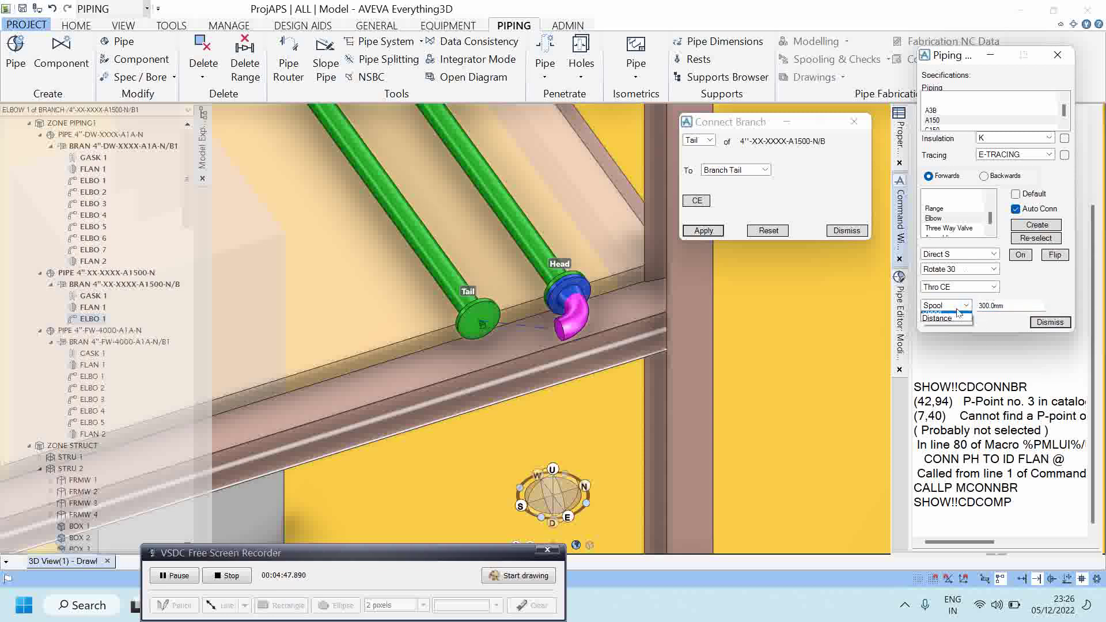
# - Apply the 300 mm straight and add a second 90° EA elbow after it
pyautogui.click(945, 305)
pyautogui.click(939, 317)
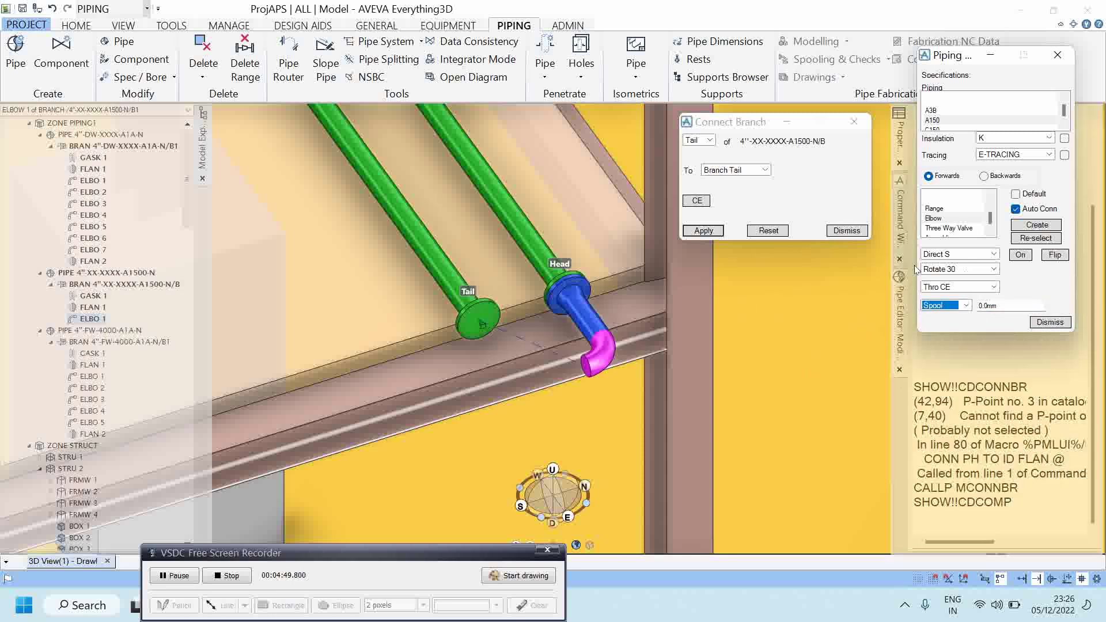
pyautogui.click(956, 218)
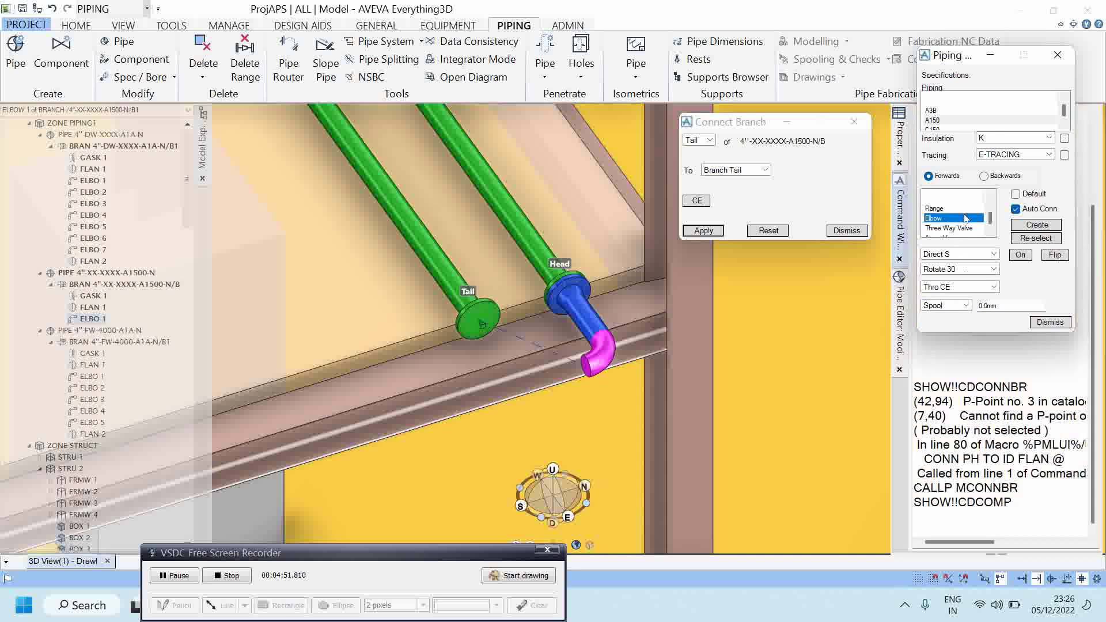
pyautogui.click(1037, 225)
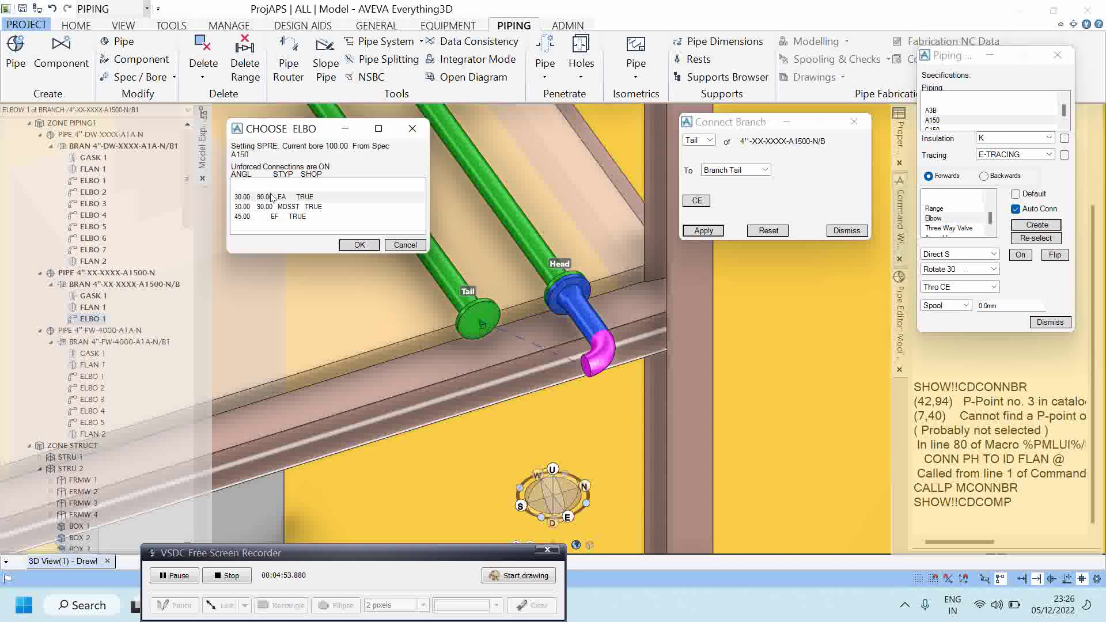
pyautogui.click(272, 197)
pyautogui.click(359, 244)
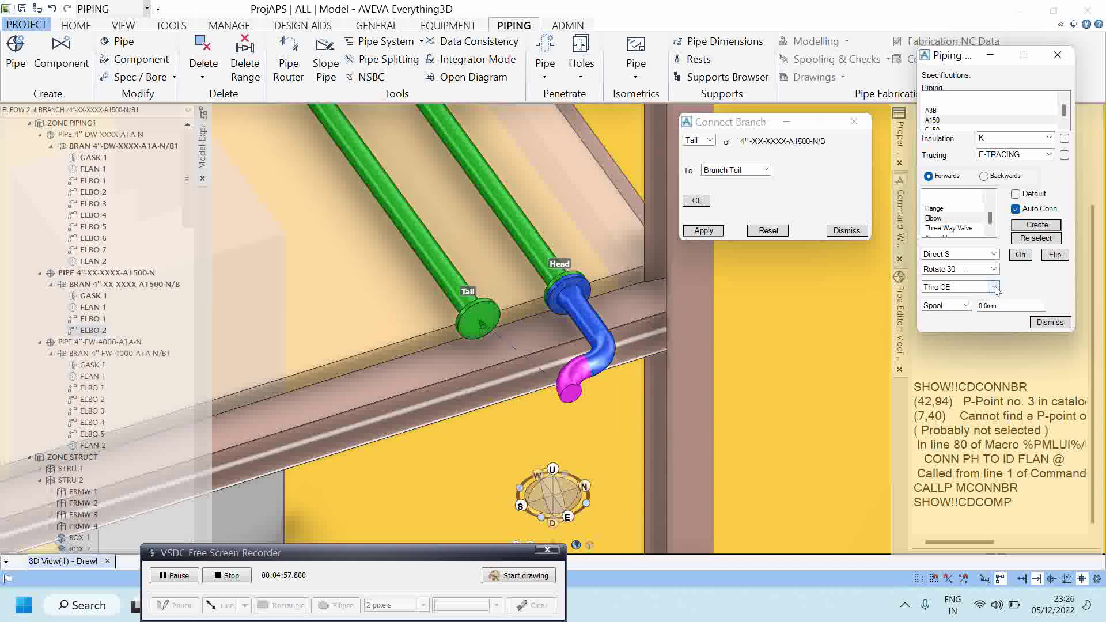
# - Turn the second elbow to point west (Direct W)
pyautogui.click(980, 254)
pyautogui.click(968, 287)
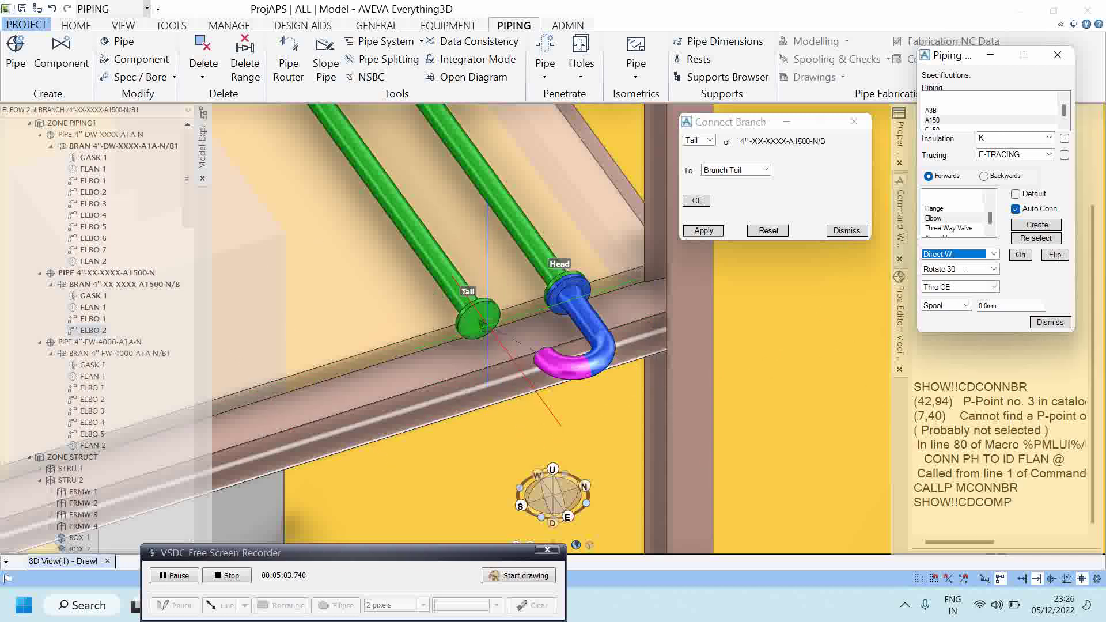
pyautogui.click(966, 287)
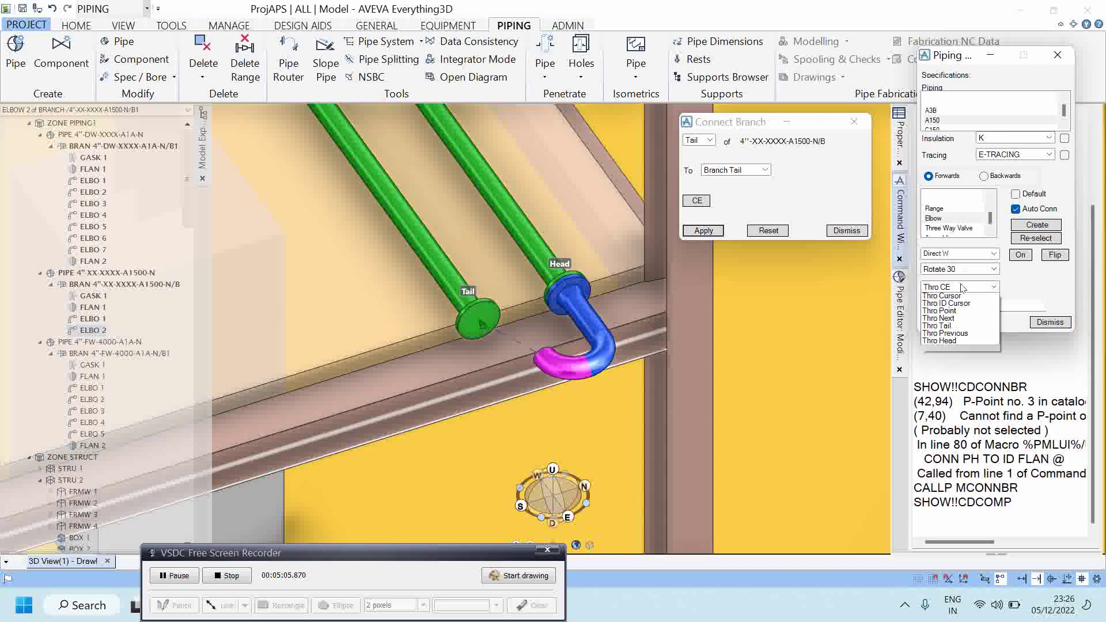
# - Position the second elbow through the Tail flange using Thro ID Cursor, then start a tail flange
pyautogui.click(970, 314)
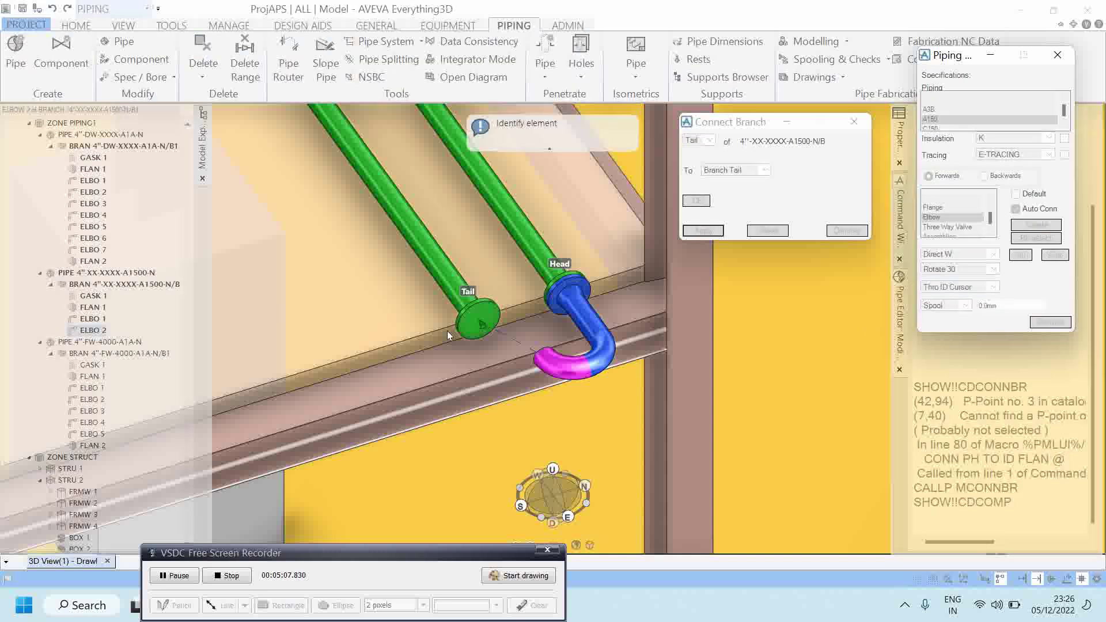
pyautogui.click(472, 323)
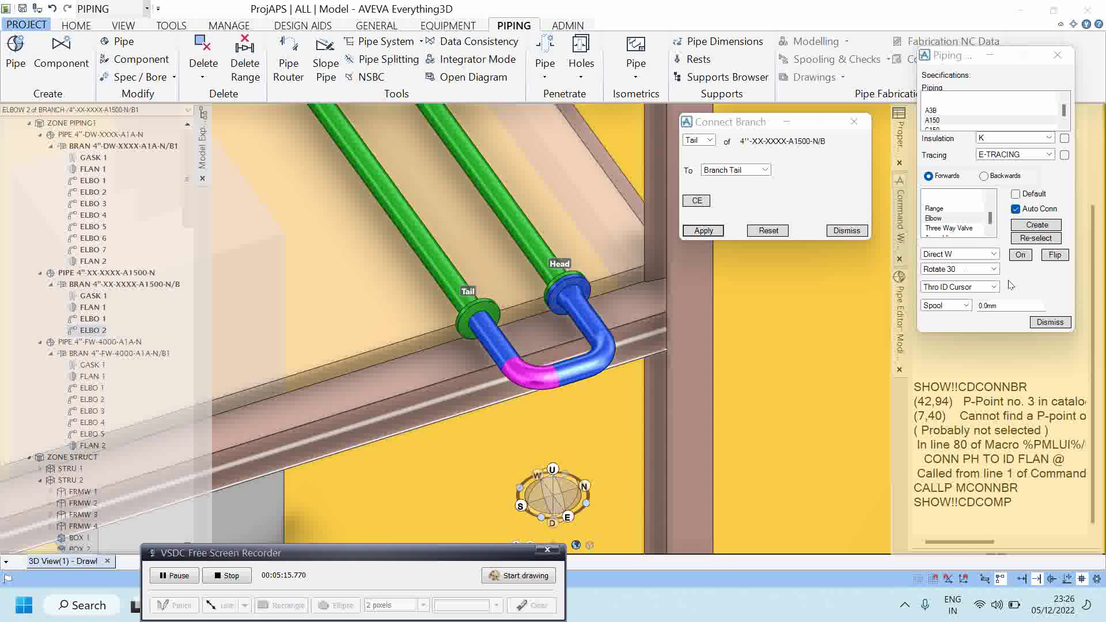
pyautogui.click(1039, 225)
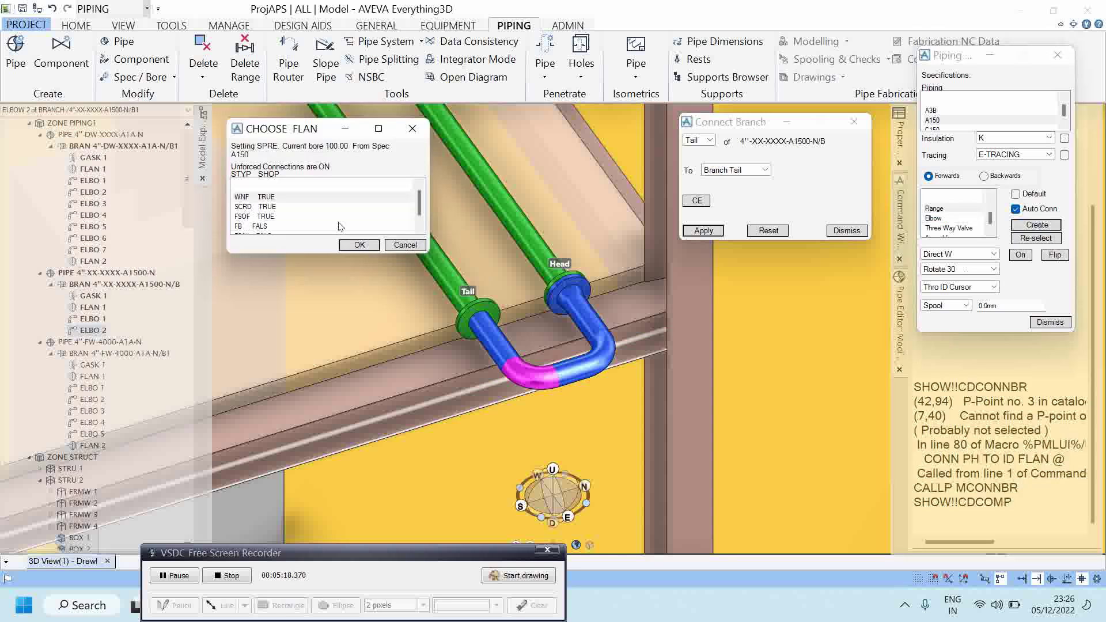
# - Add a WNF flange and a gasket at the branch's tail end
pyautogui.click(271, 197)
pyautogui.click(354, 246)
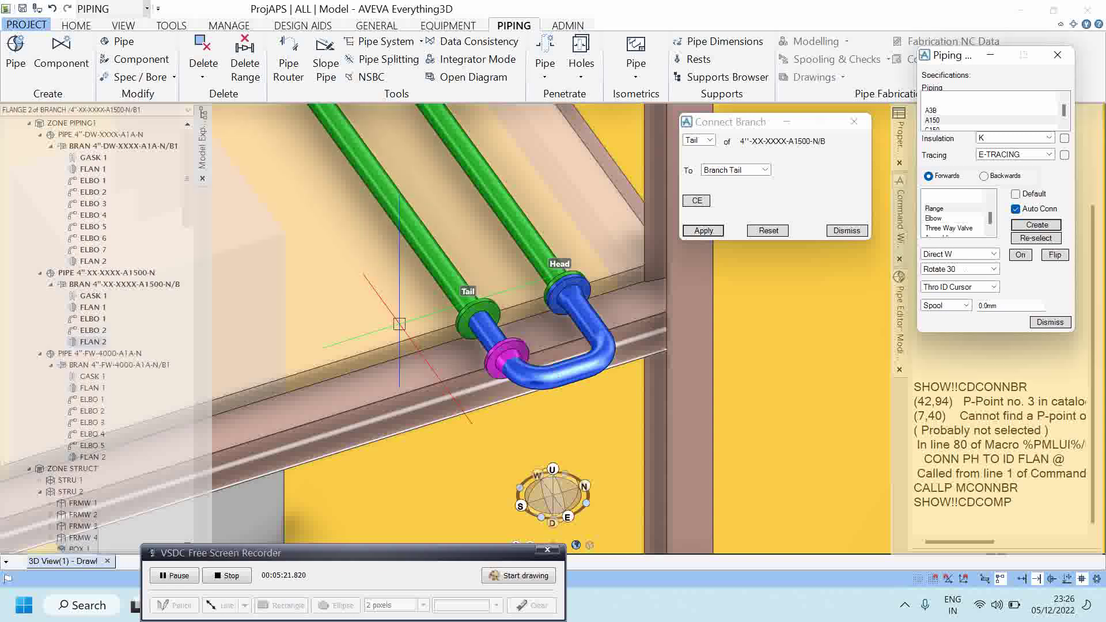
pyautogui.click(950, 209)
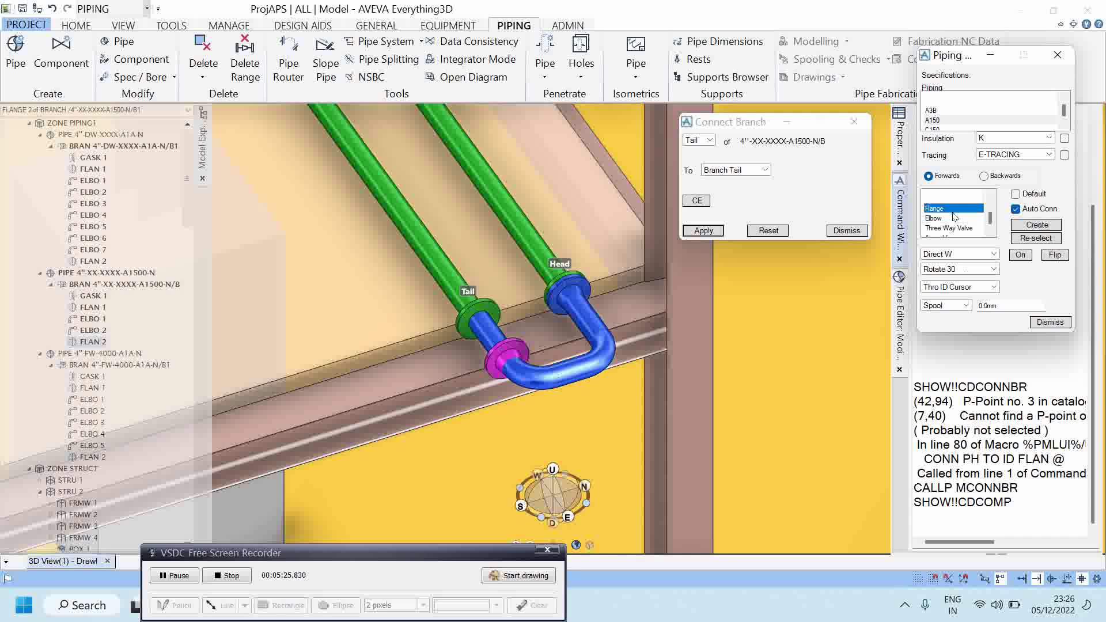
pyautogui.press('f')
pyautogui.click(955, 218)
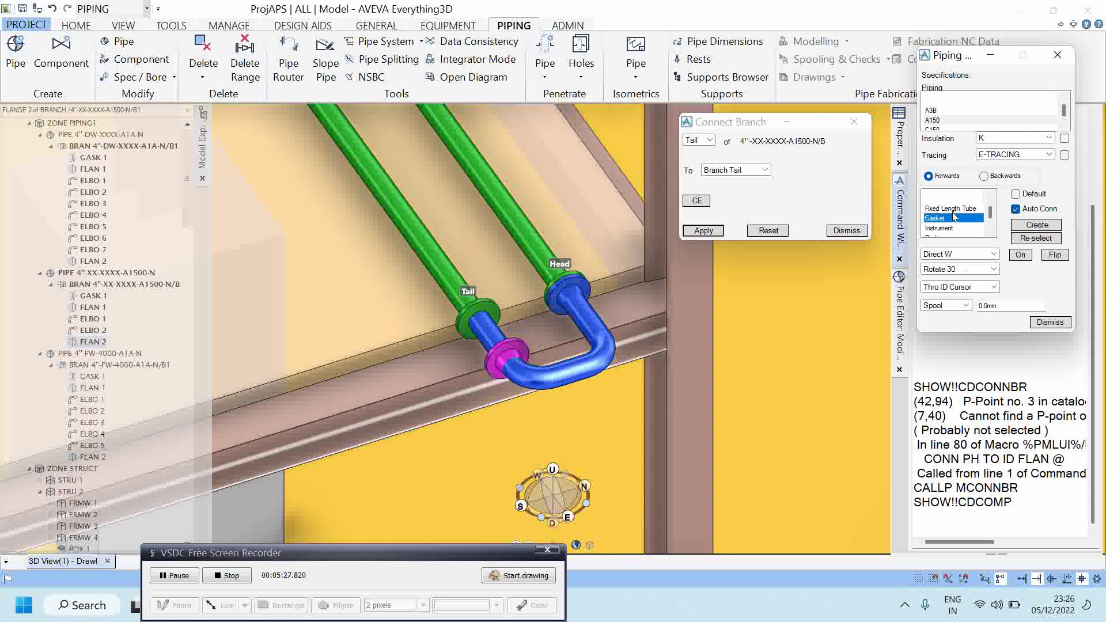
pyautogui.click(1037, 224)
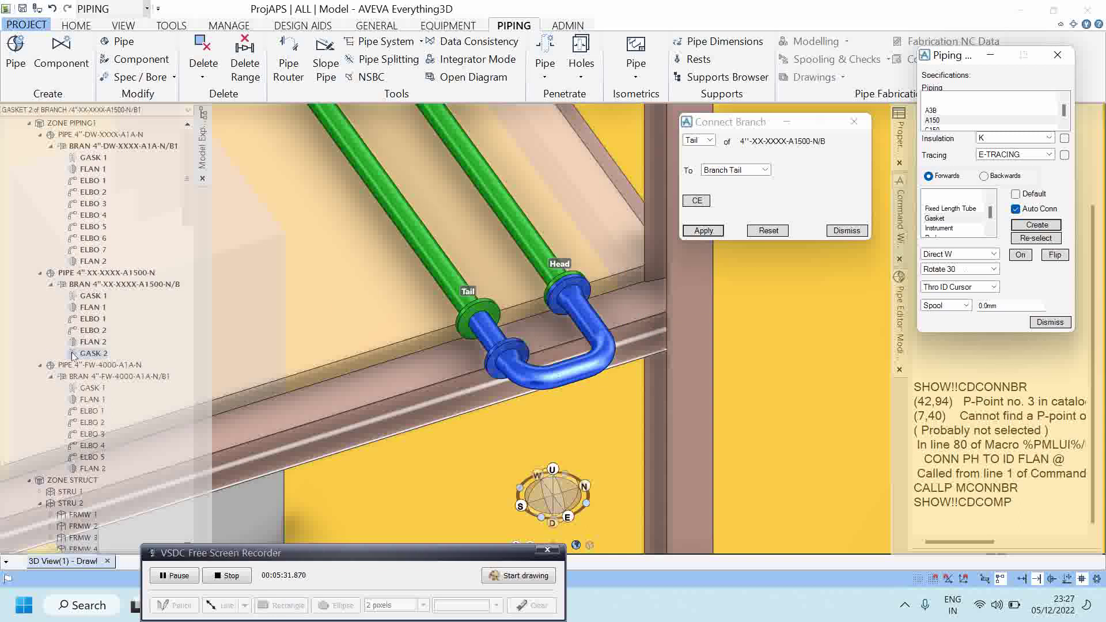
# - Save the work with Savework, confirming Yes
pyautogui.hotkey('ctrl', 's')
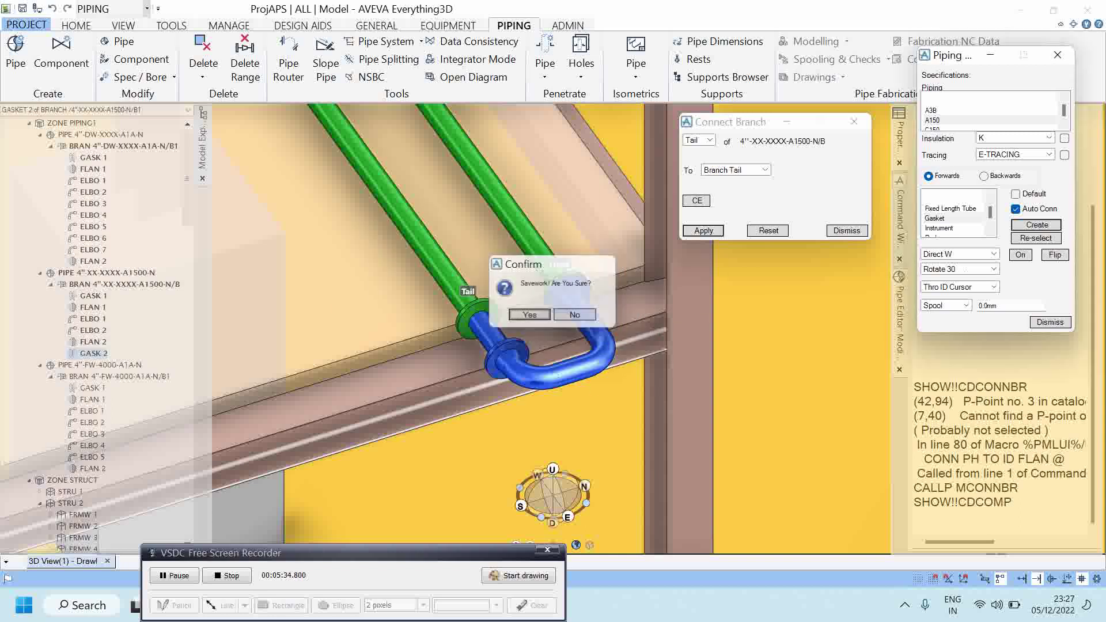
pyautogui.press('Return')
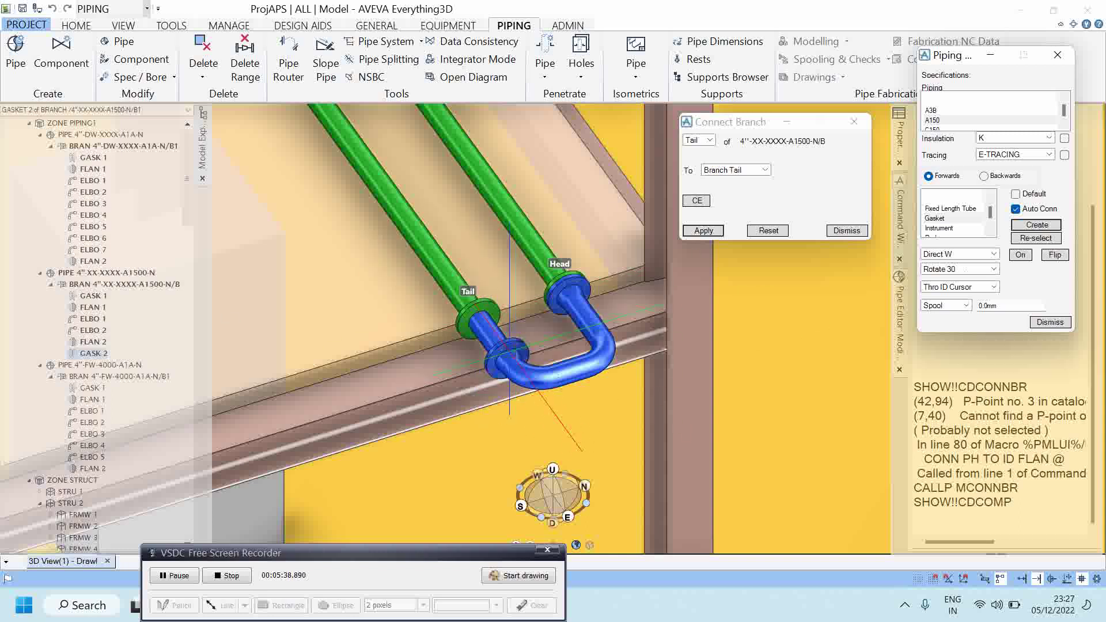
pyautogui.scroll(2, 476, 363)
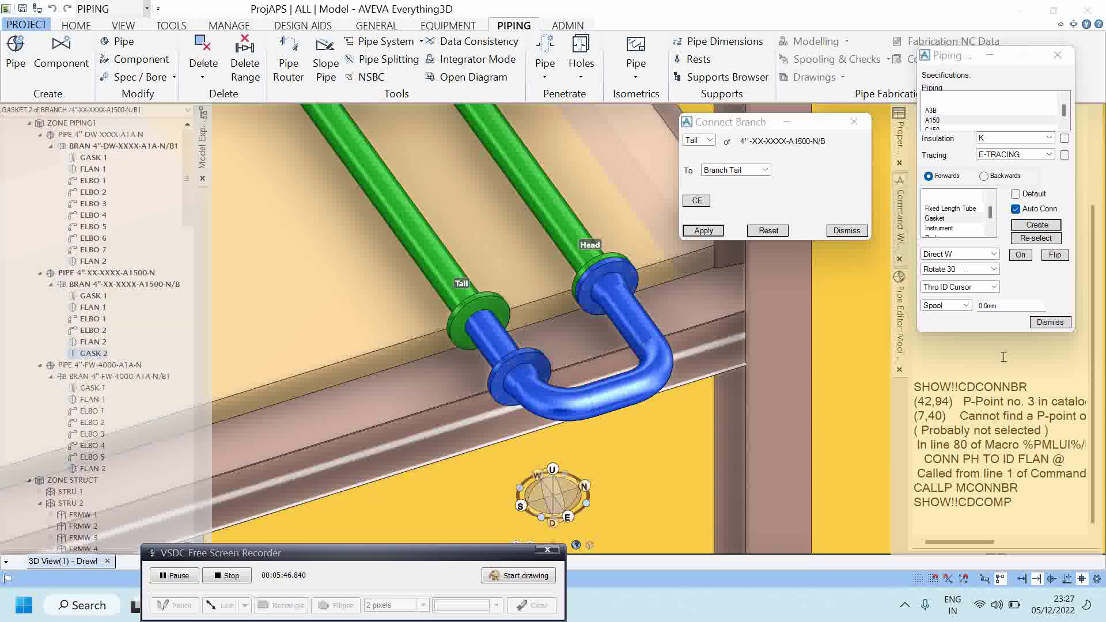
# - Connect the branch with the CONN command
pyautogui.click(956, 526)
pyautogui.write('CONN')
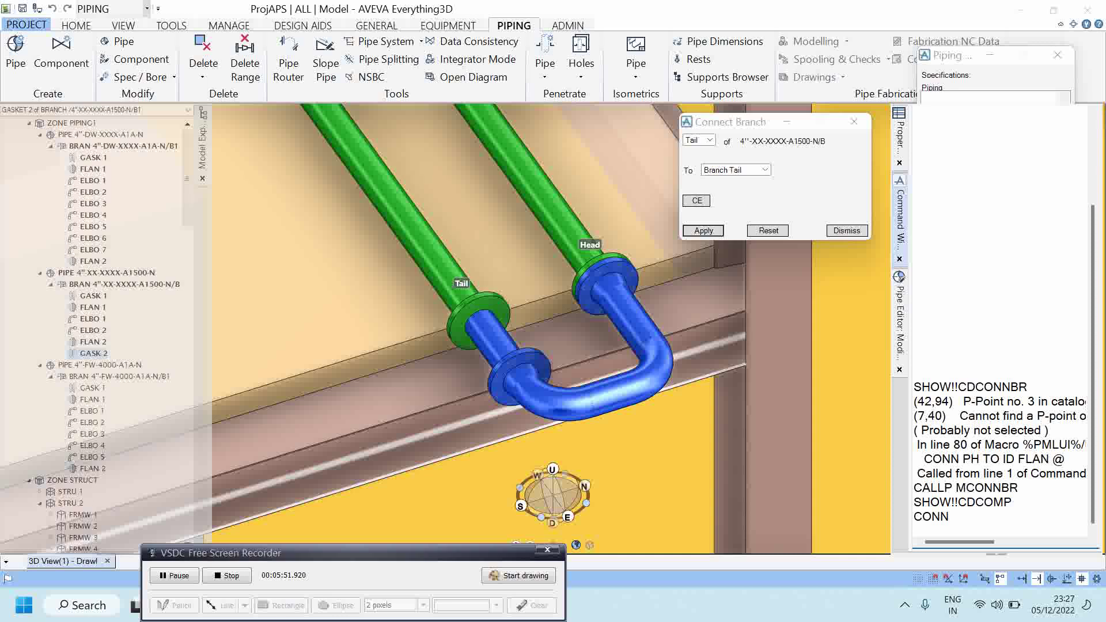
pyautogui.press('Return')
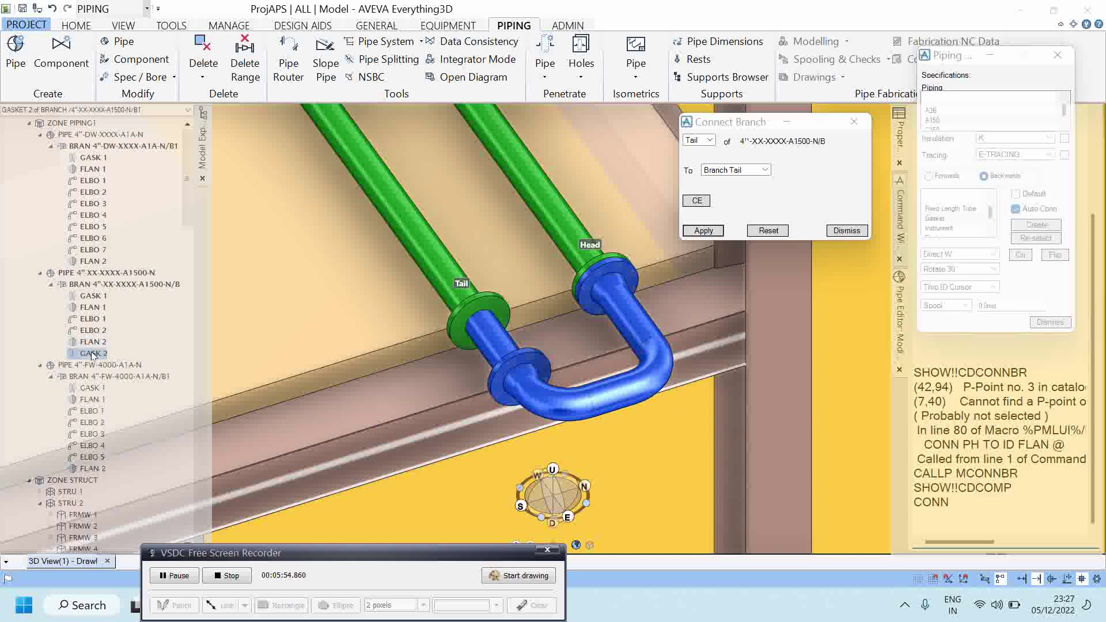
# - Connect the tail flange with NEX CONN, select GASK 2, and dismiss Connect Branch
pyautogui.click(969, 524)
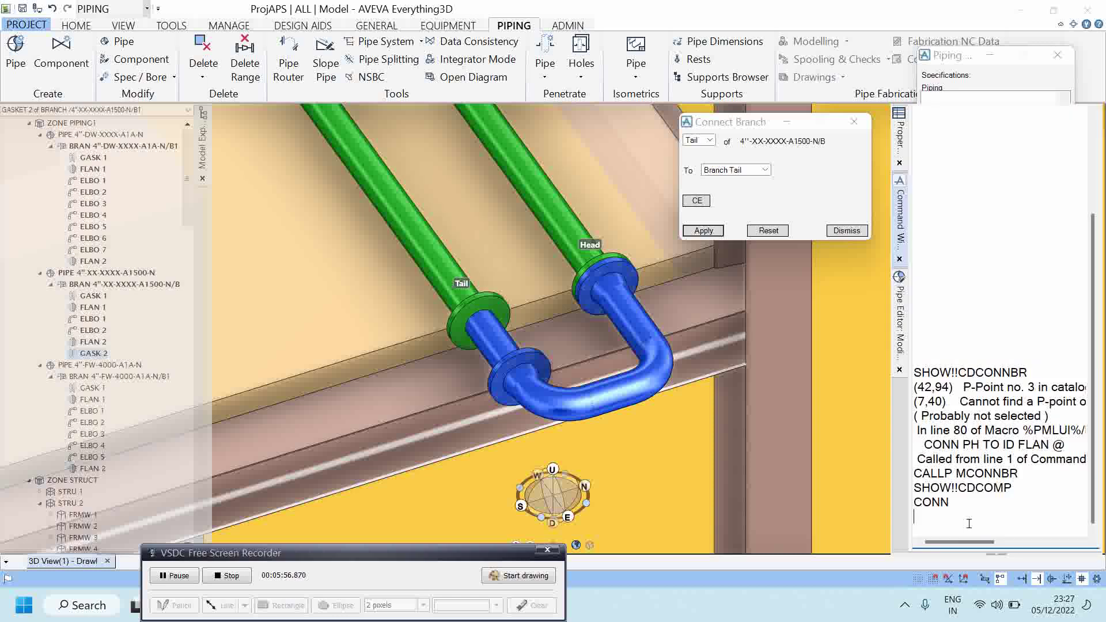
pyautogui.write('NEX CONN')
pyautogui.press('Return')
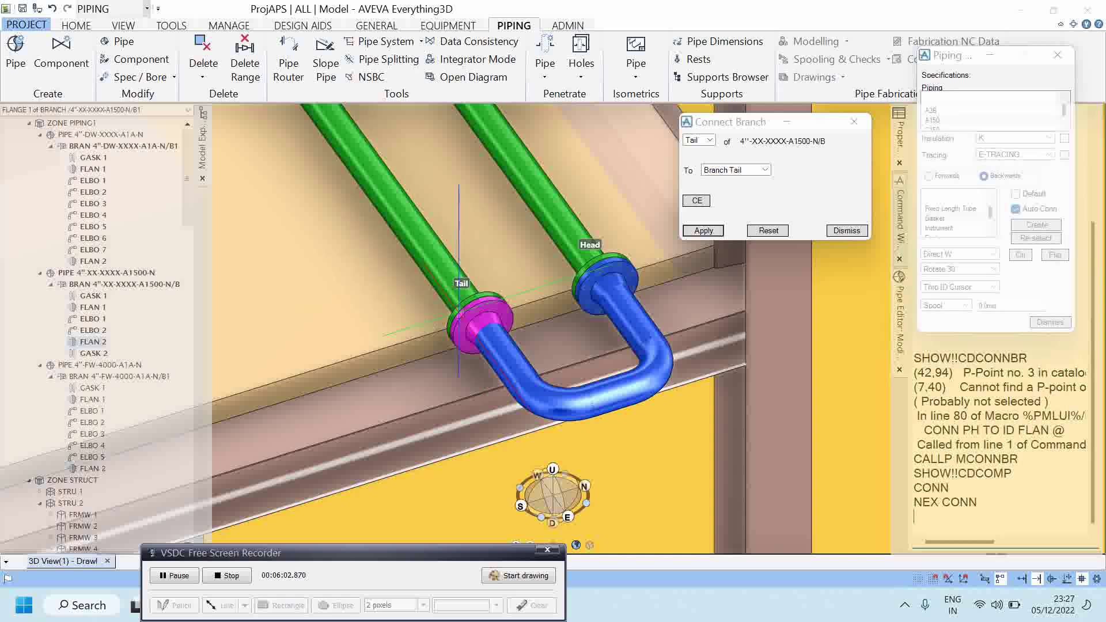
pyautogui.click(90, 353)
pyautogui.click(847, 232)
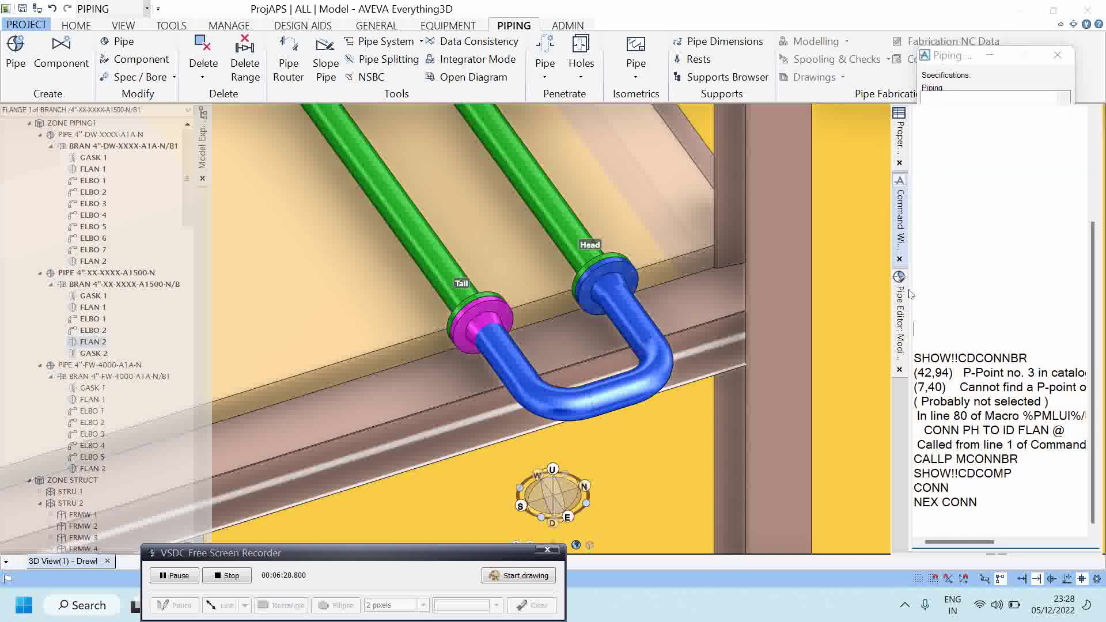
# - Close the Pipe Editor pane and Piping window, then zoom and orbit toward the U-bend
pyautogui.click(900, 370)
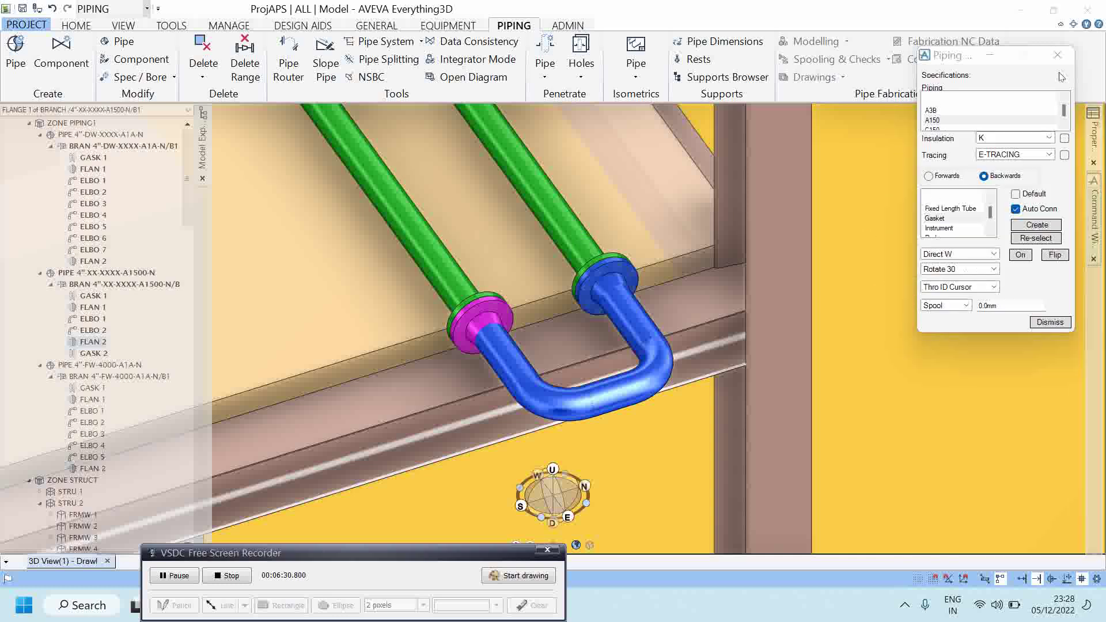
pyautogui.click(1058, 55)
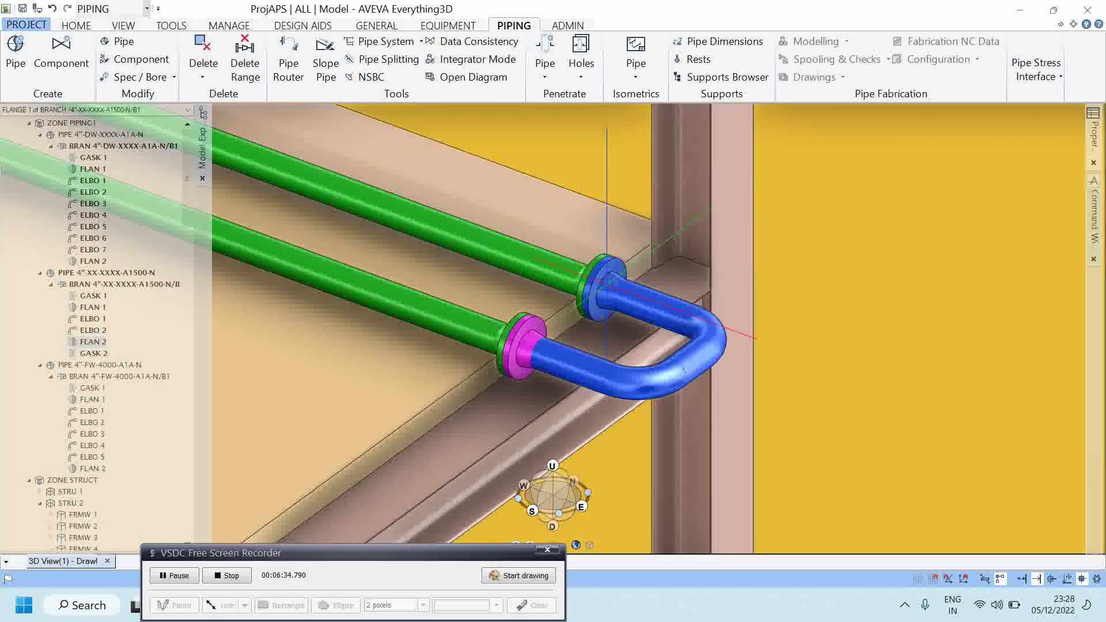
pyautogui.scroll(5, 663, 279)
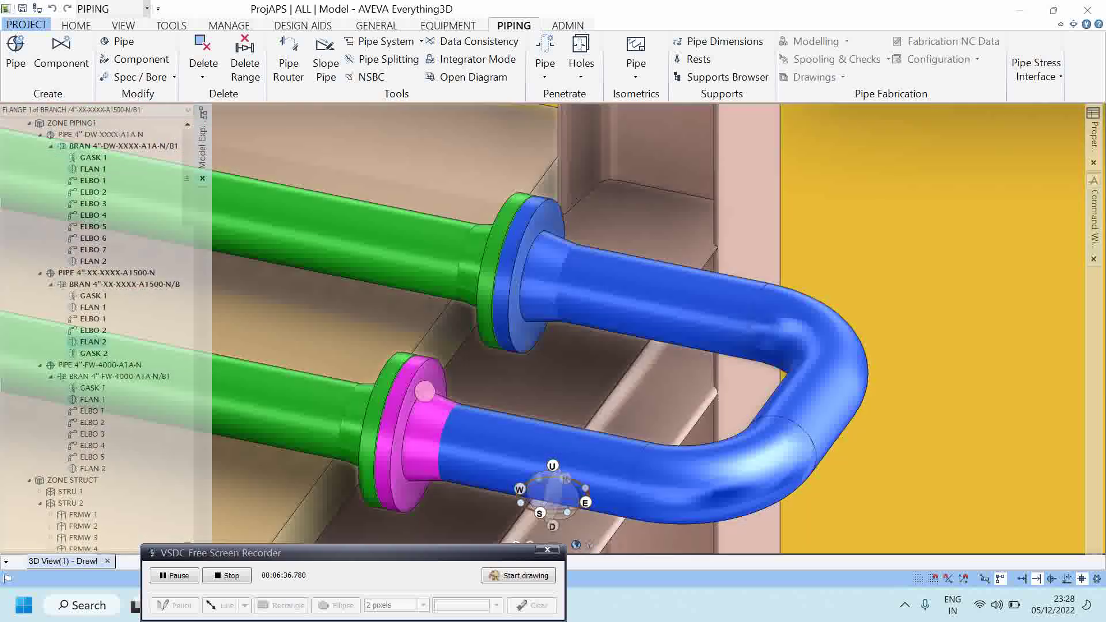
pyautogui.moveTo(425, 391); pyautogui.dragTo(518, 357, button='middle')
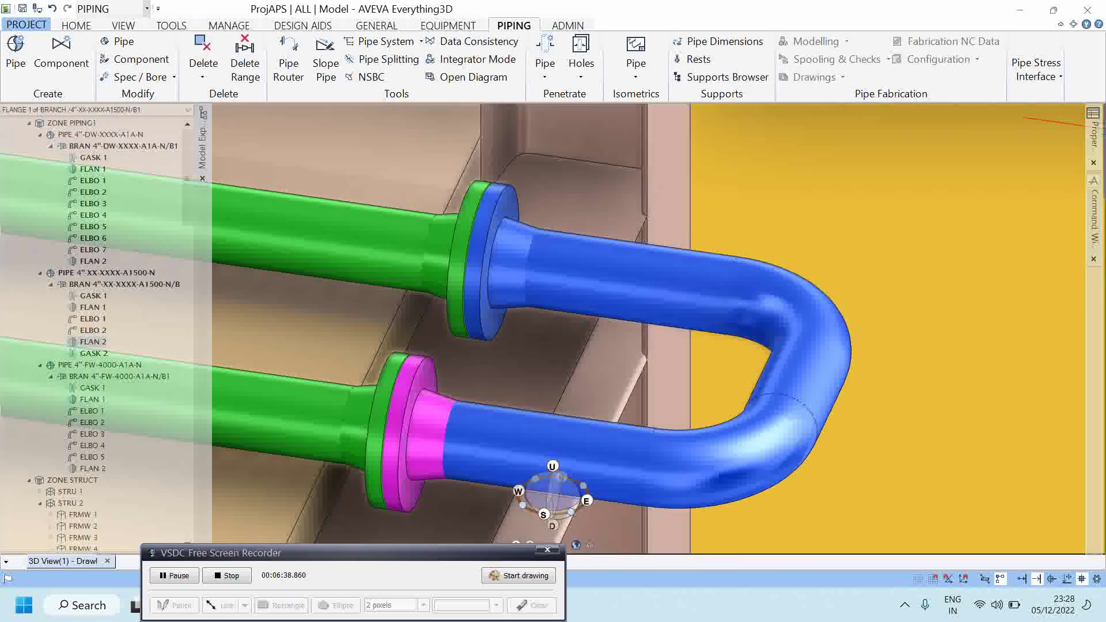
# - Clear the command log and query the branch flange's SPREF, returning /A150/WNRF:100
pyautogui.rightClick(965, 314)
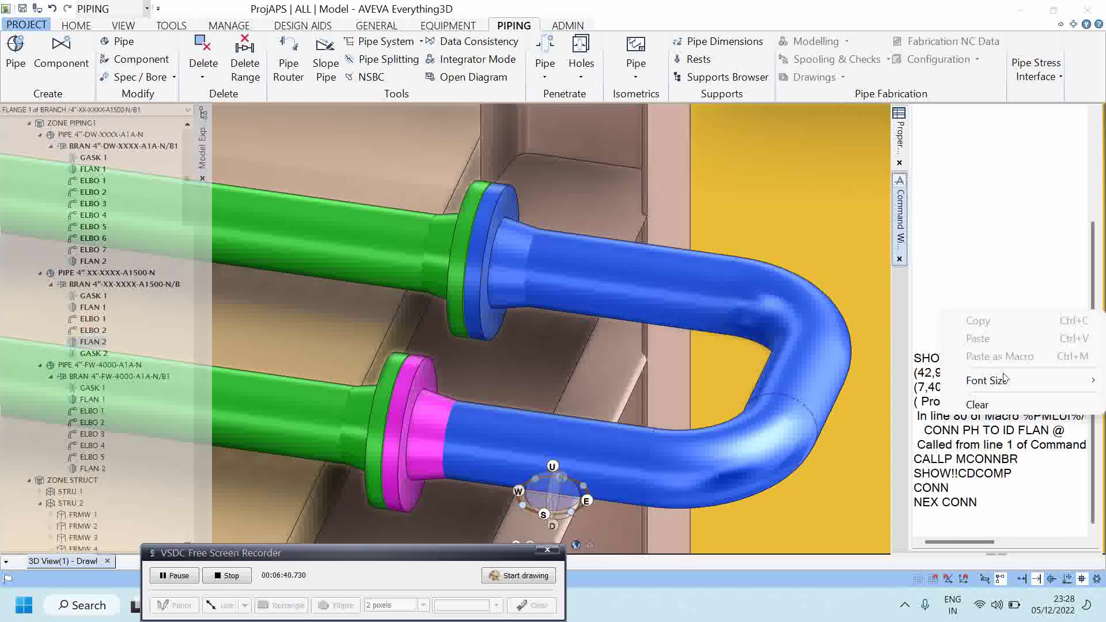
pyautogui.click(976, 407)
pyautogui.write('Q')
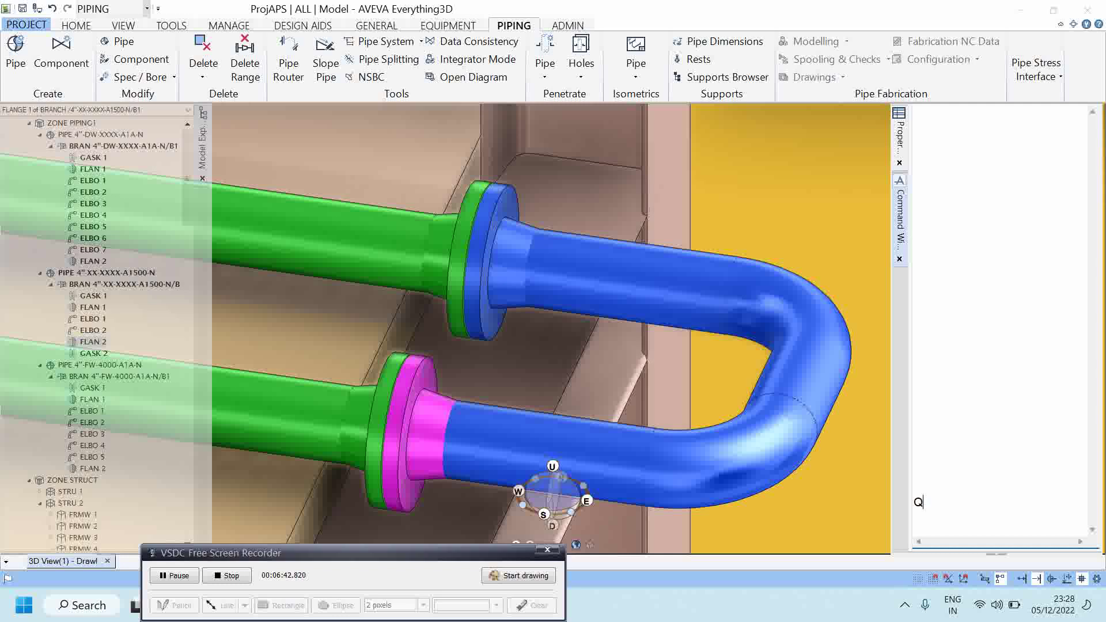
pyautogui.write(' SPRERF')
pyautogui.press('BackSpace')
pyautogui.press('BackSpace')
pyautogui.write('F')
pyautogui.press('Return')
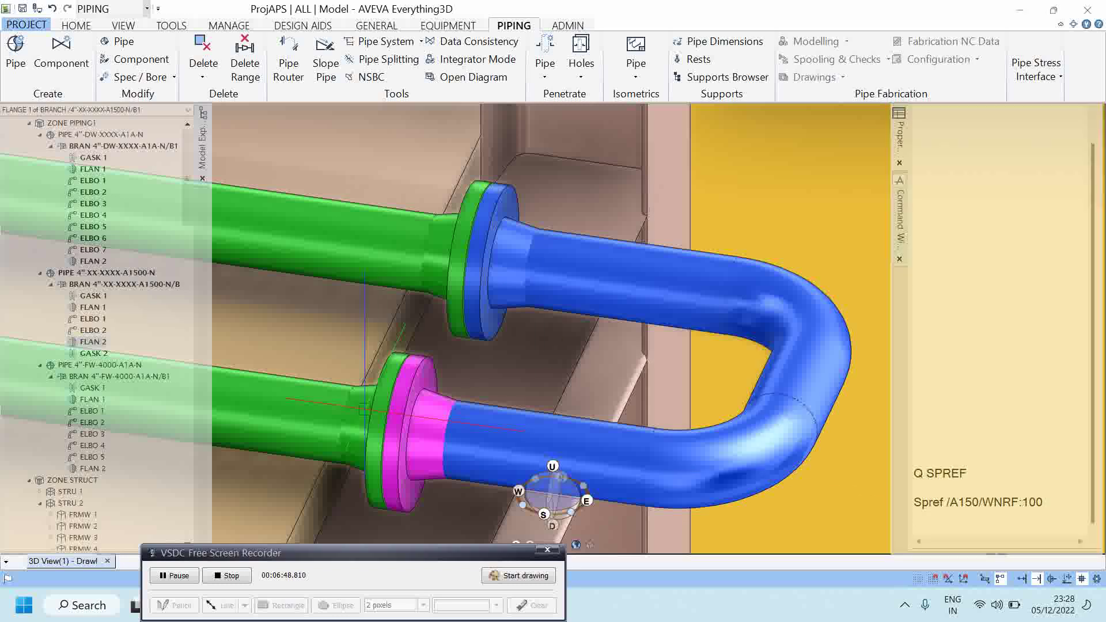
# - Query the adjoining DW-XXXX pipe flange's SPREF, returning /A1A/FW100
pyautogui.doubleClick(998, 472)
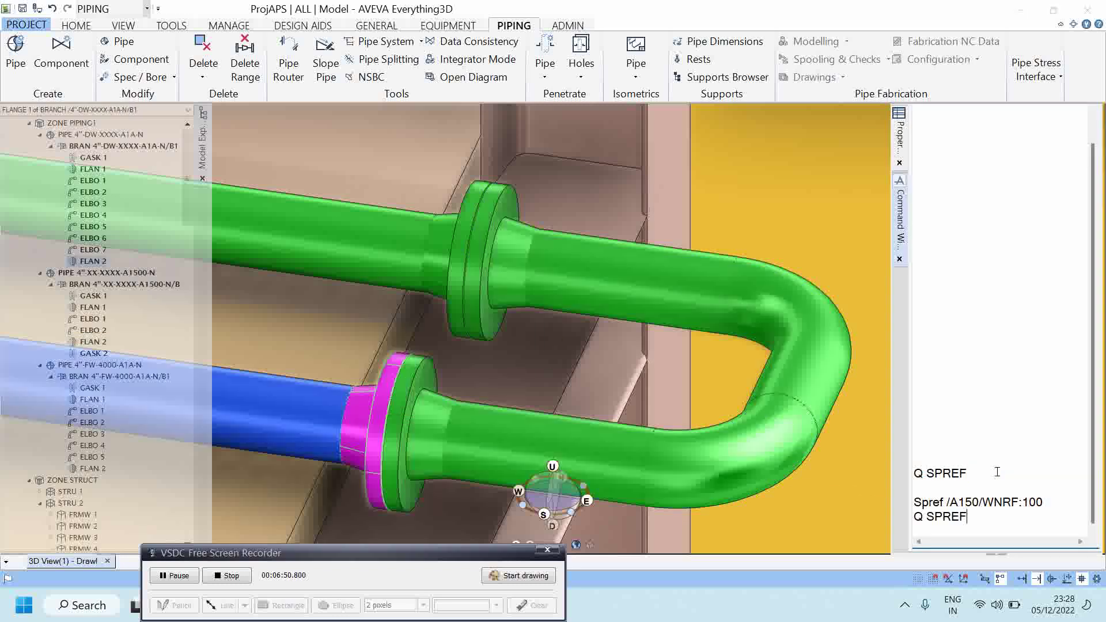
pyautogui.press('Return')
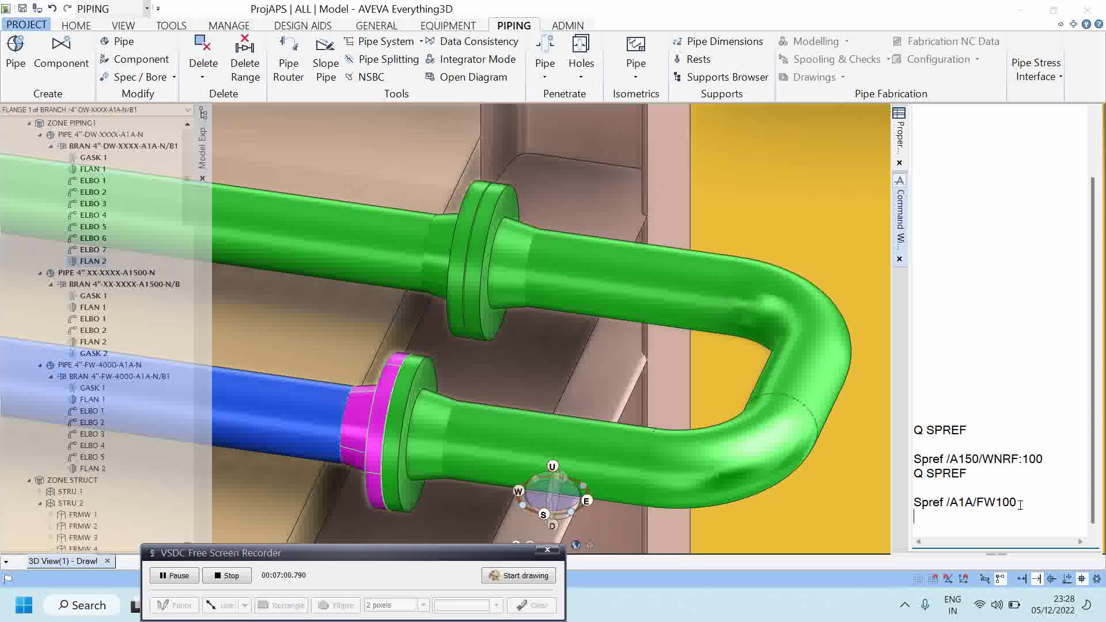
pyautogui.scroll(-3, 497, 387)
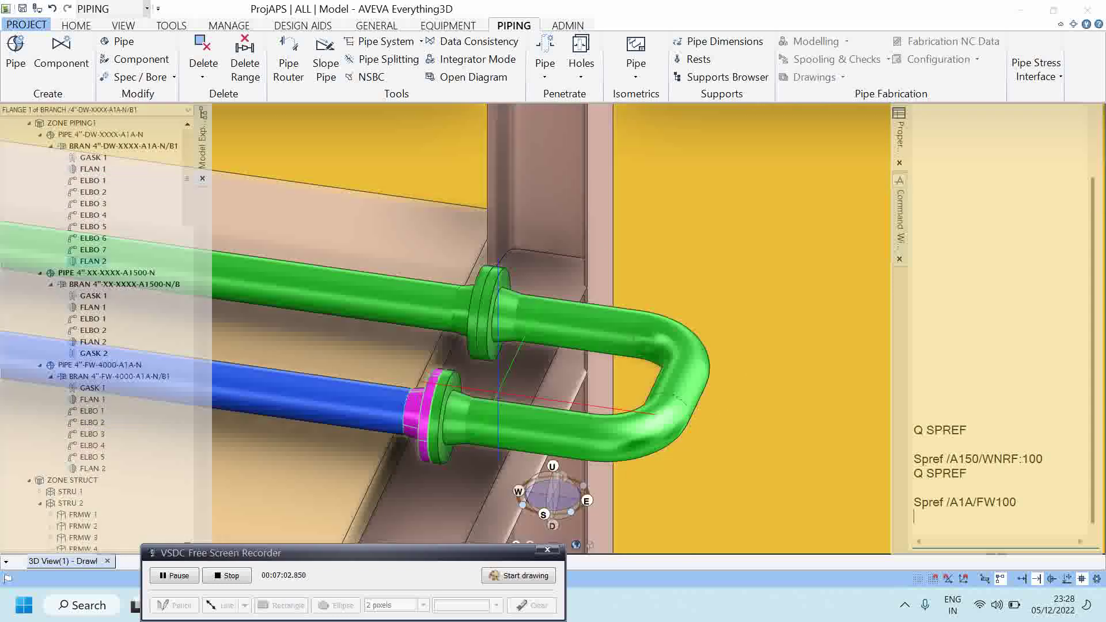